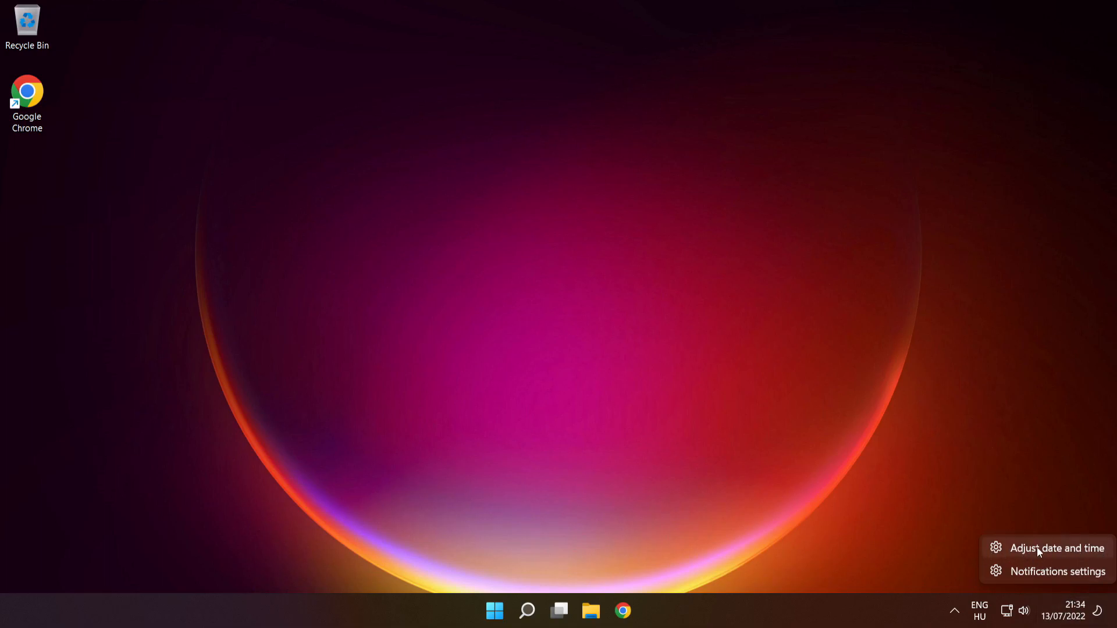
# - In the date and time settings, switch automatic time setting off and back on, and synchronise the clock with the time server
pyautogui.click(1068, 548)
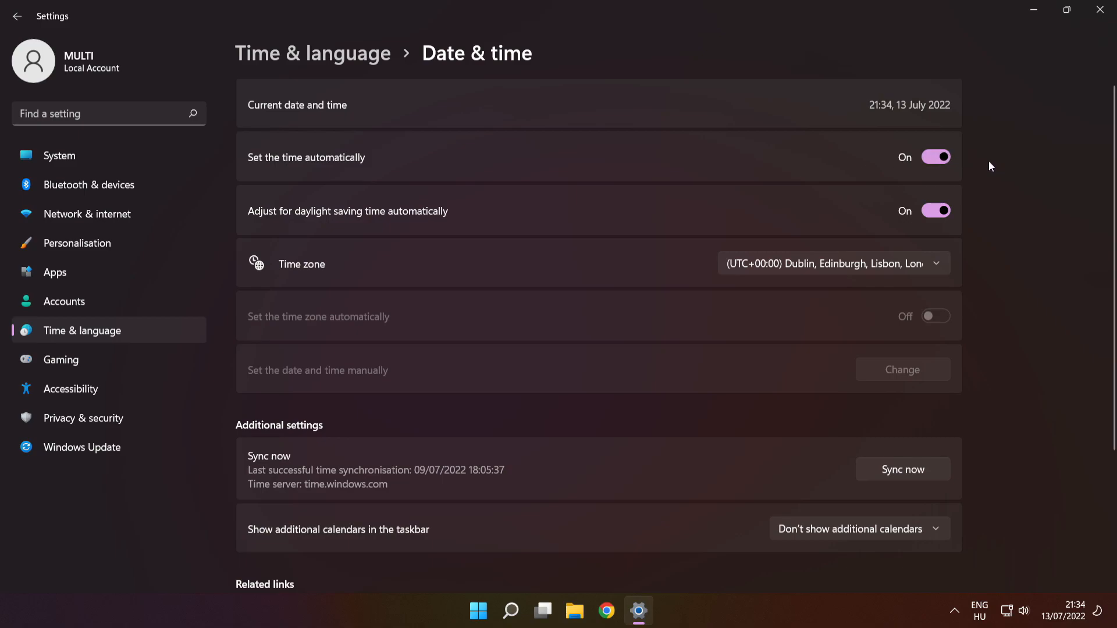
pyautogui.click(937, 159)
pyautogui.click(937, 159)
pyautogui.scroll(-3, 1114, 200)
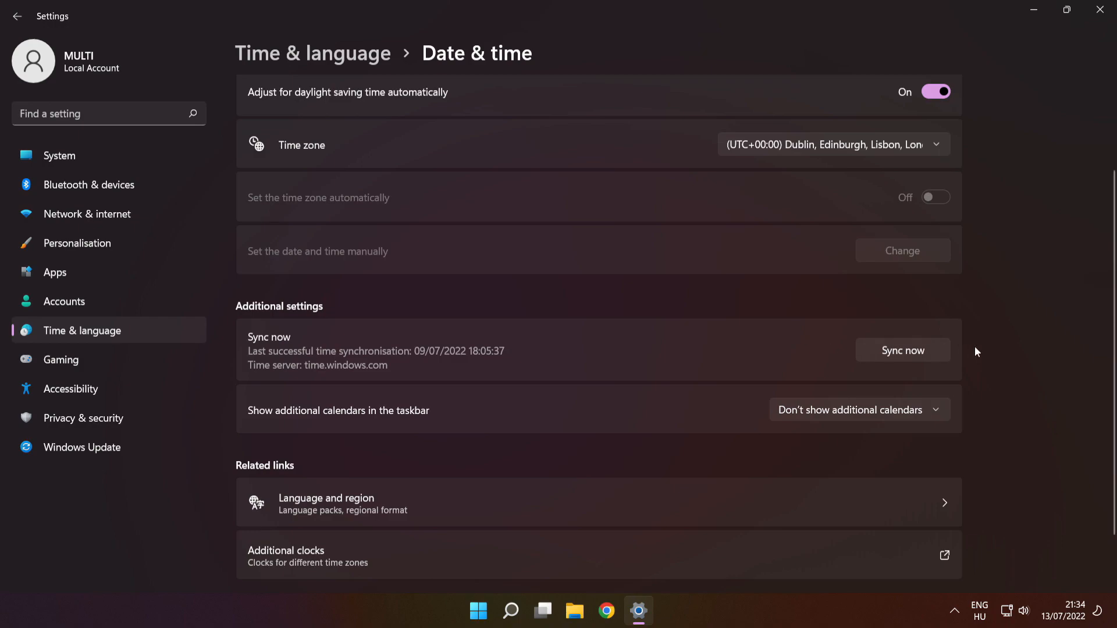
pyautogui.click(911, 354)
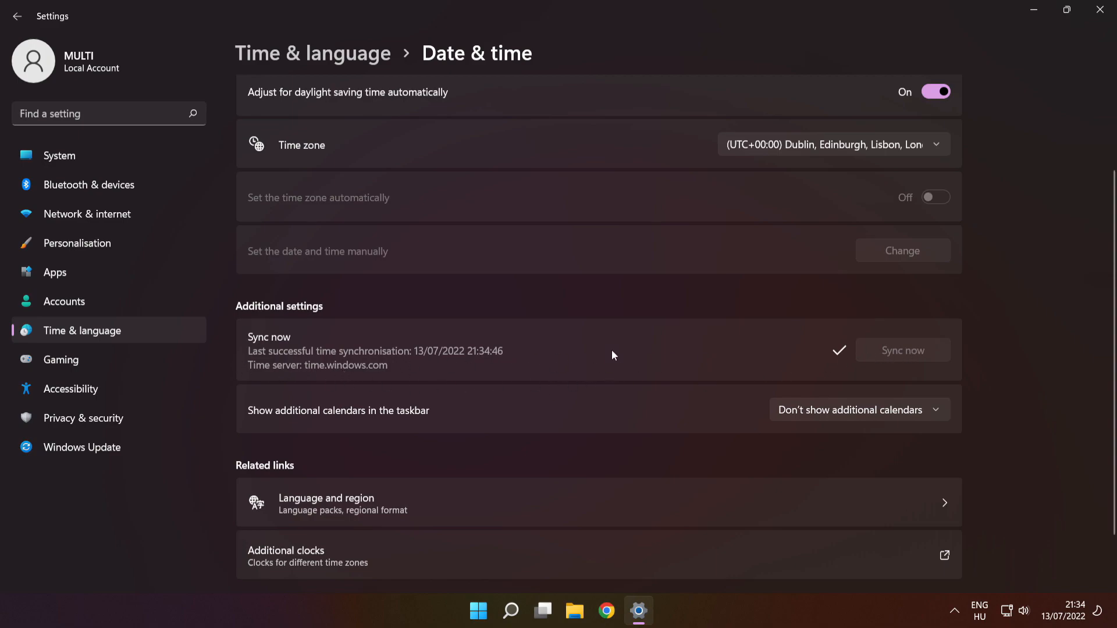
# - Open the Language & region settings to check the country or region, and close Settings
pyautogui.scroll(-2, 591, 364)
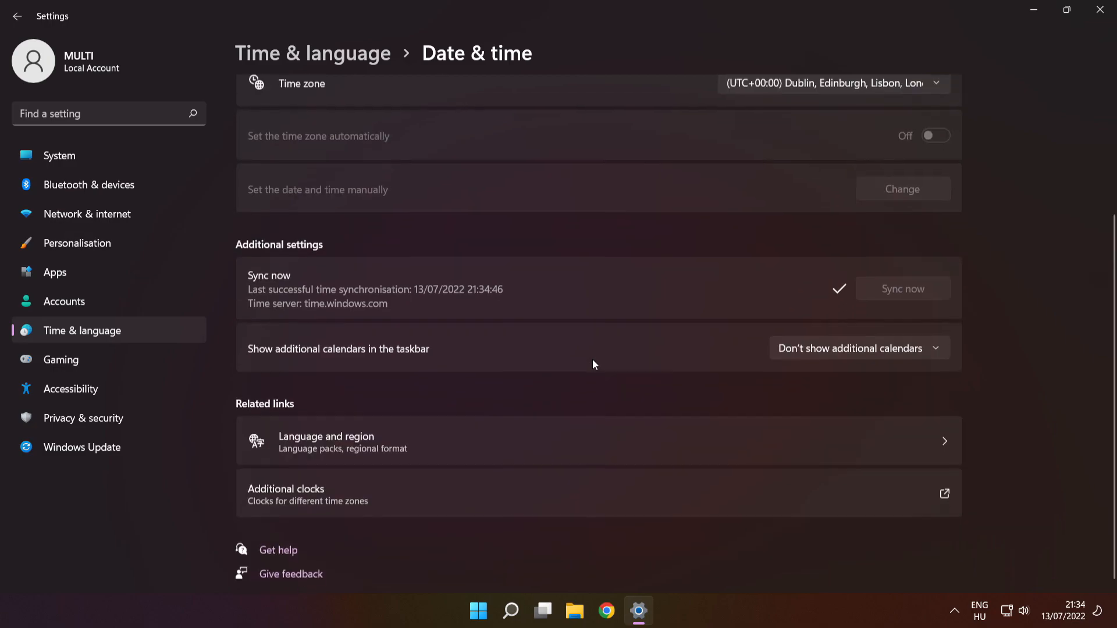
pyautogui.click(472, 441)
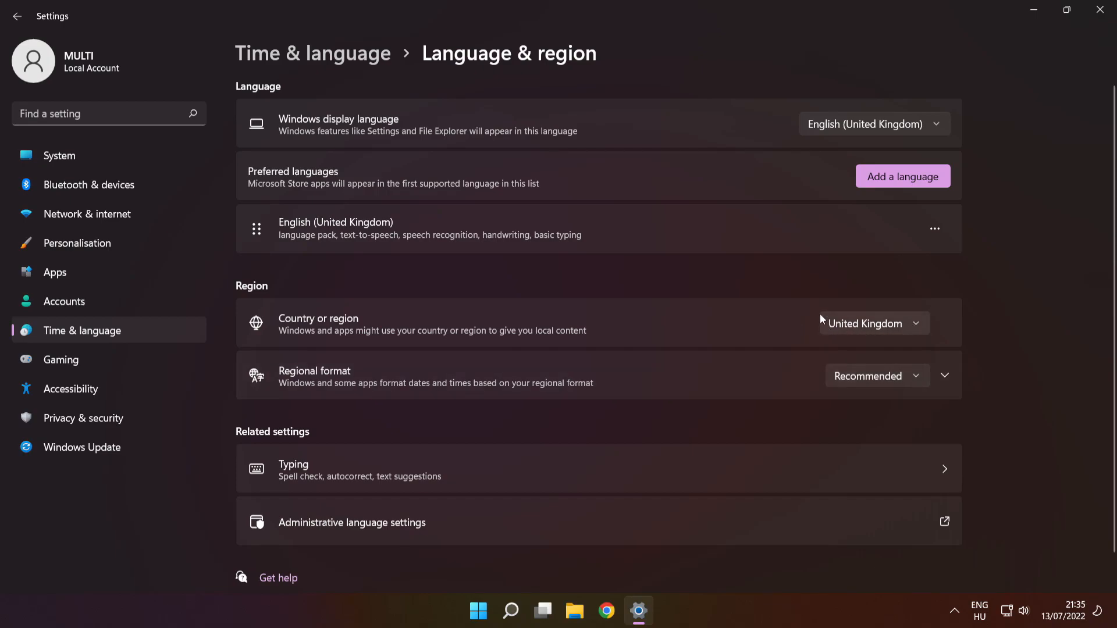
pyautogui.click(1100, 10)
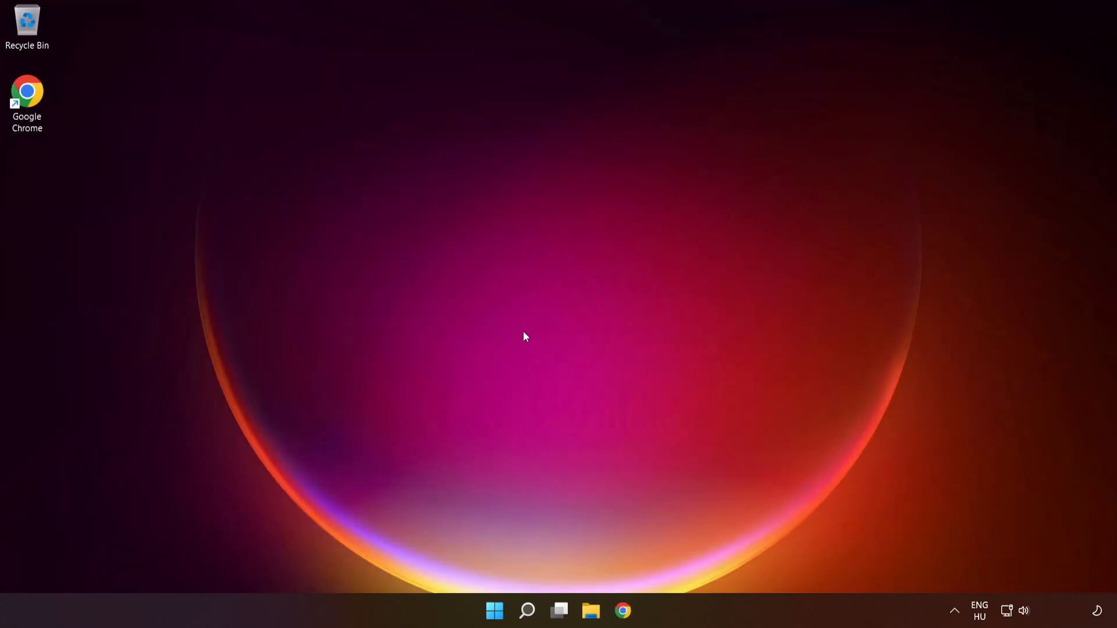
# - Search Windows for "updates", open the Check for updates settings and check for Windows updates
pyautogui.click(527, 613)
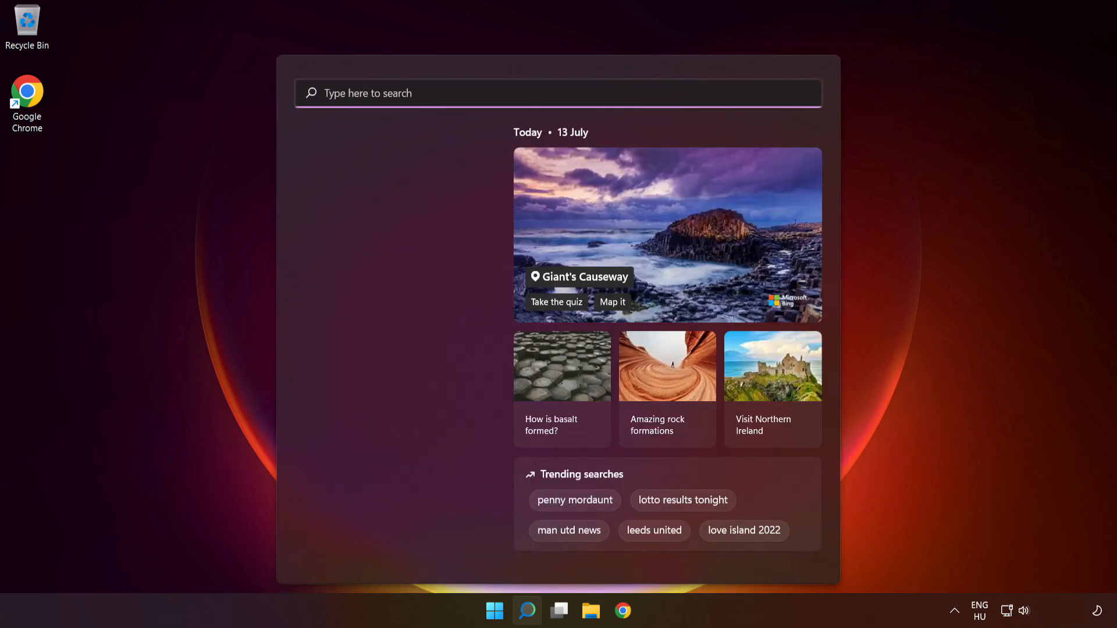
pyautogui.write('upda')
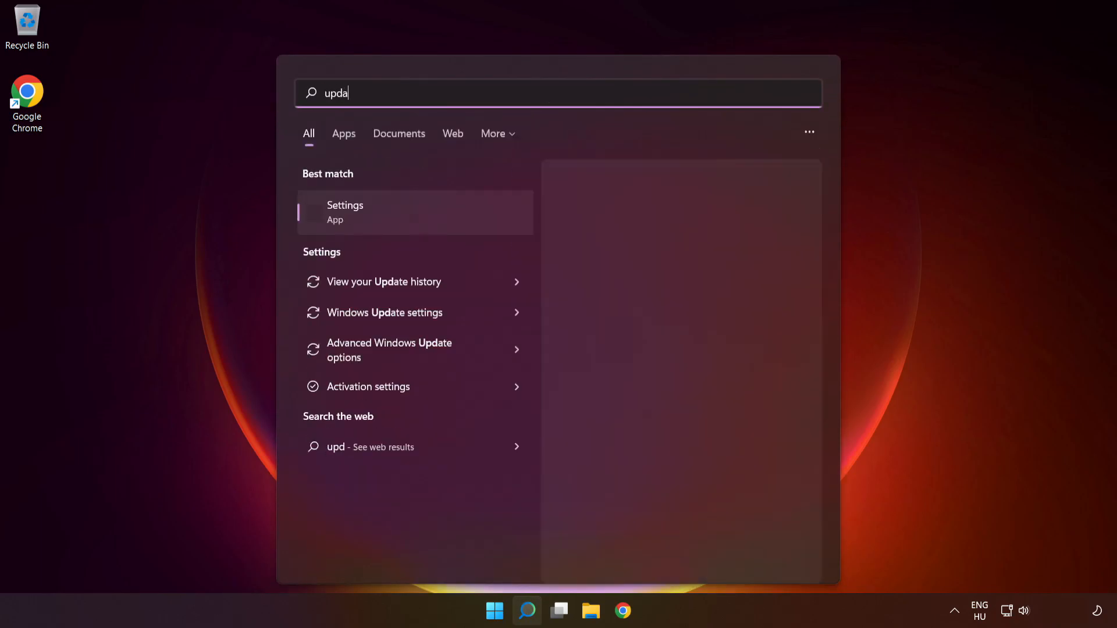
pyautogui.write('tes')
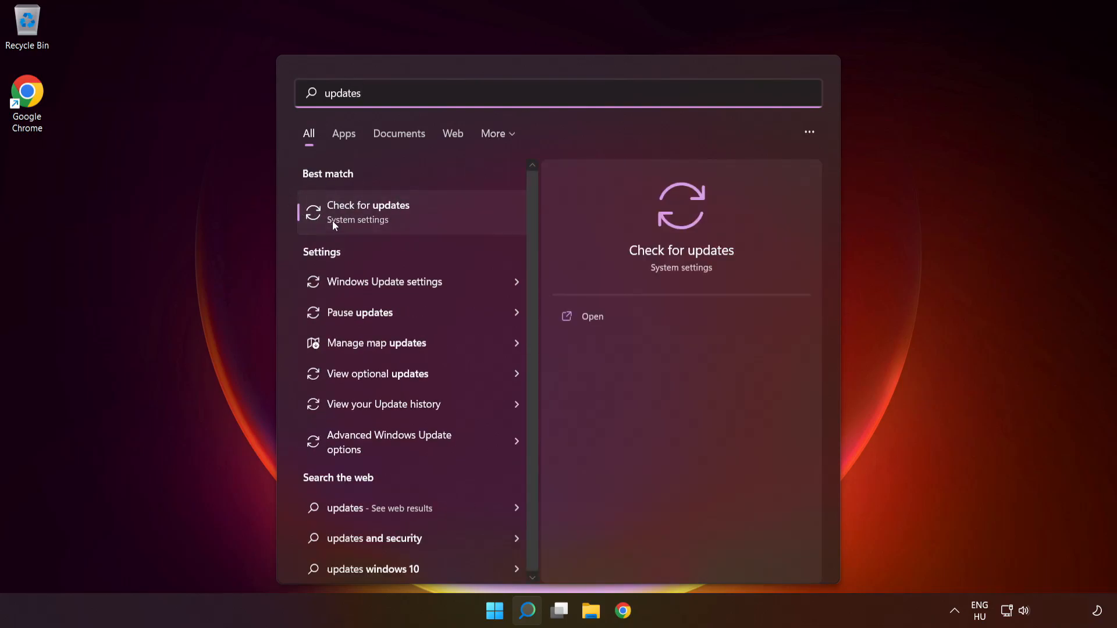
pyautogui.click(416, 222)
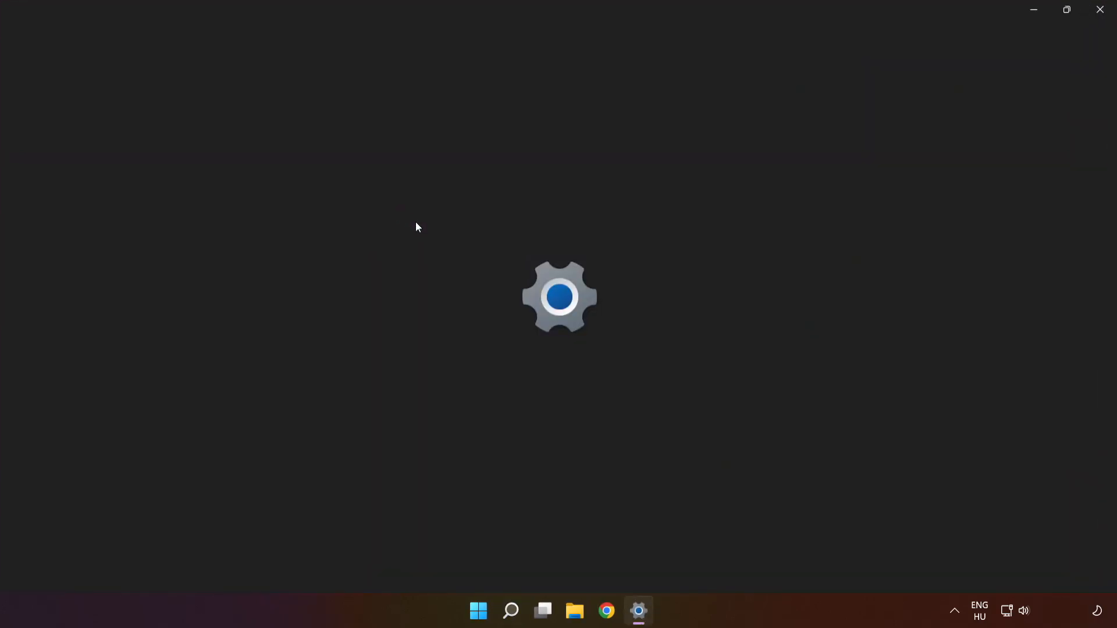
pyautogui.click(924, 129)
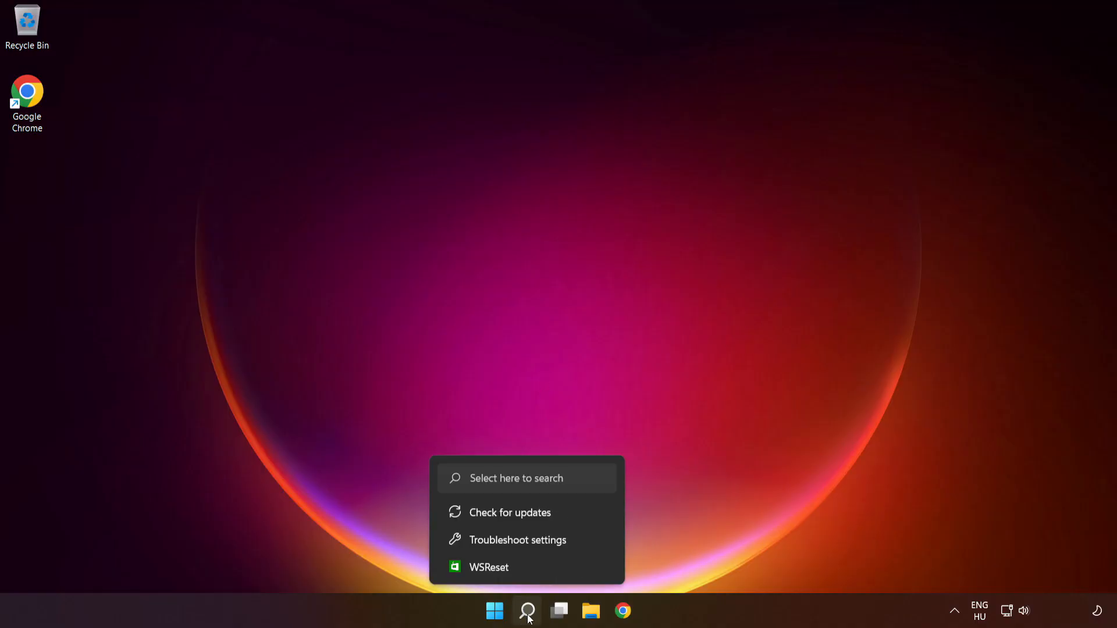
# - Search Windows for "troubleshoot settings" and open the list of other trouble-shooters
pyautogui.click(528, 612)
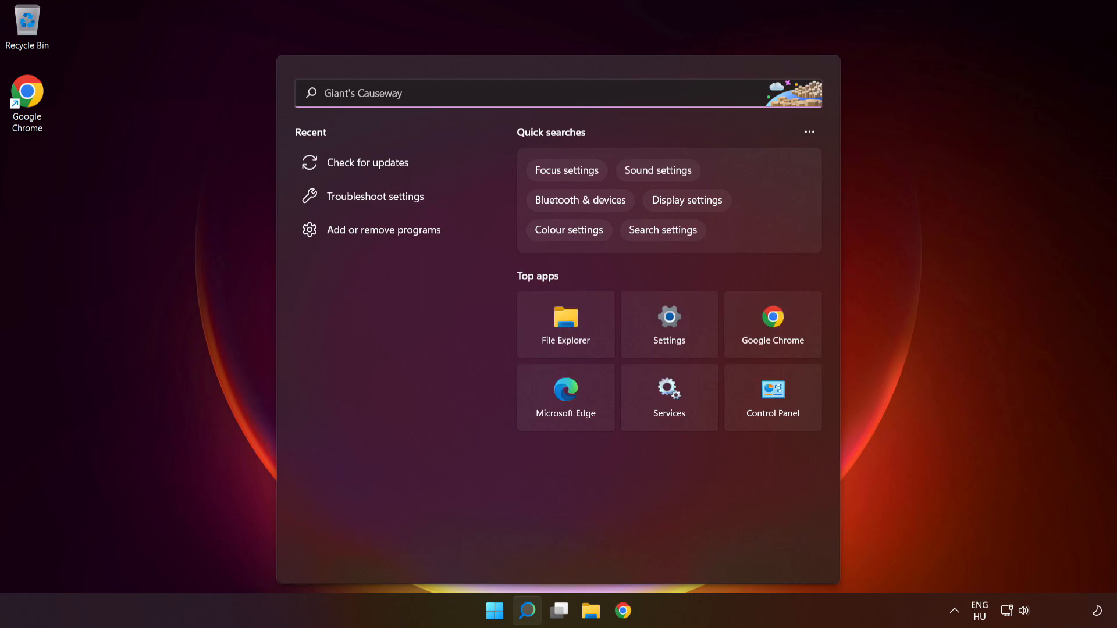
pyautogui.write('troub')
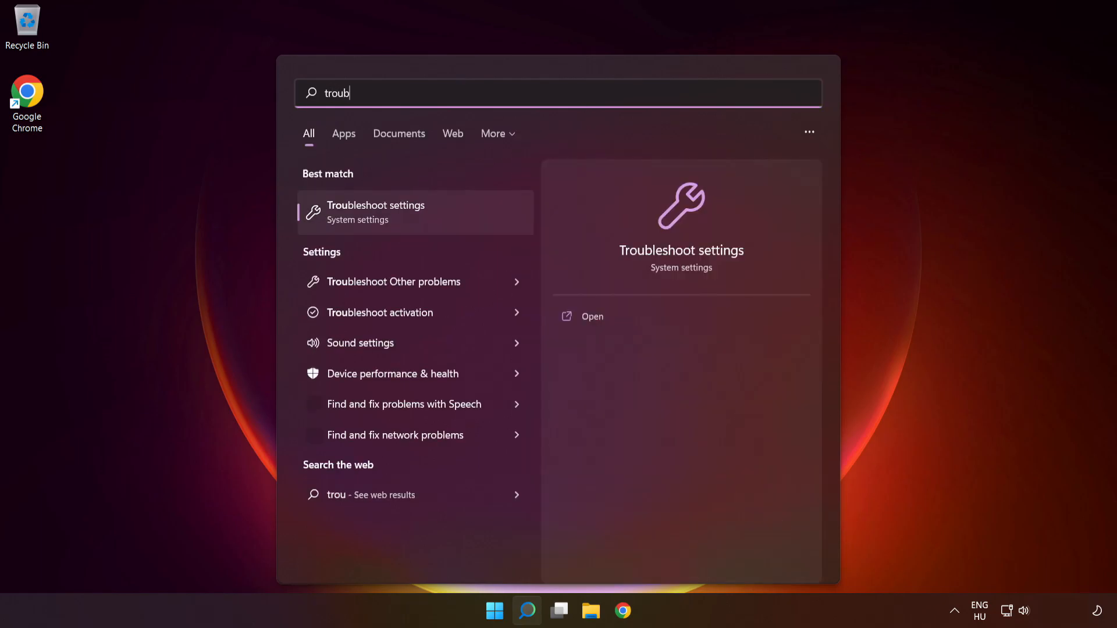
pyautogui.write('leshoot s')
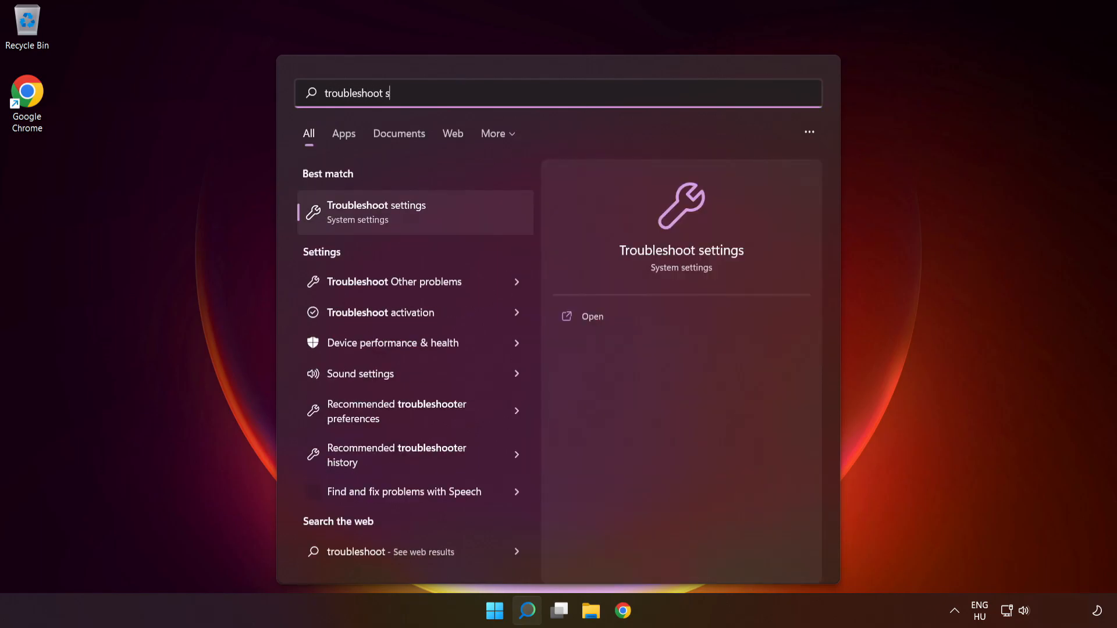
pyautogui.write('ettings')
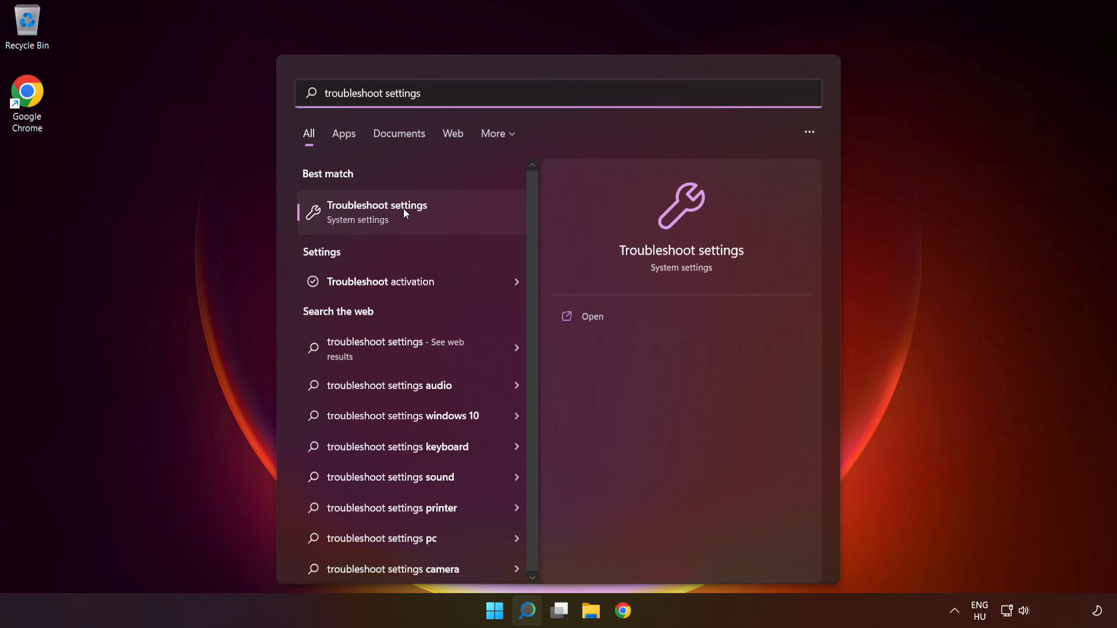
pyautogui.click(399, 223)
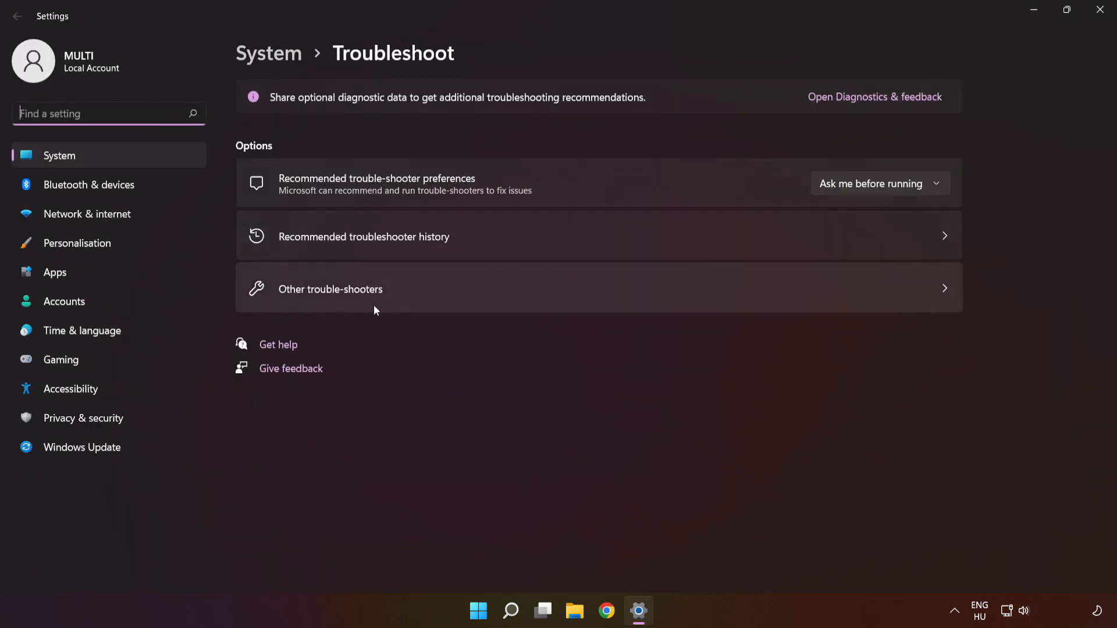
pyautogui.click(561, 301)
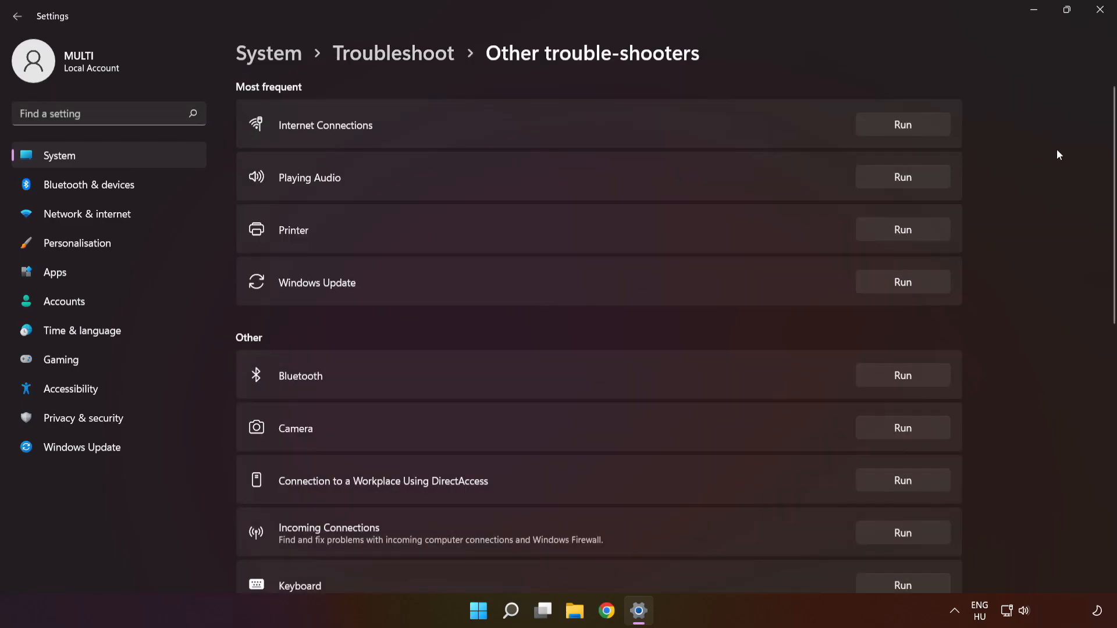
# - Run the Windows Store Apps trouble-shooter and close Settings
pyautogui.moveTo(1112, 149); pyautogui.dragTo(1102, 411)
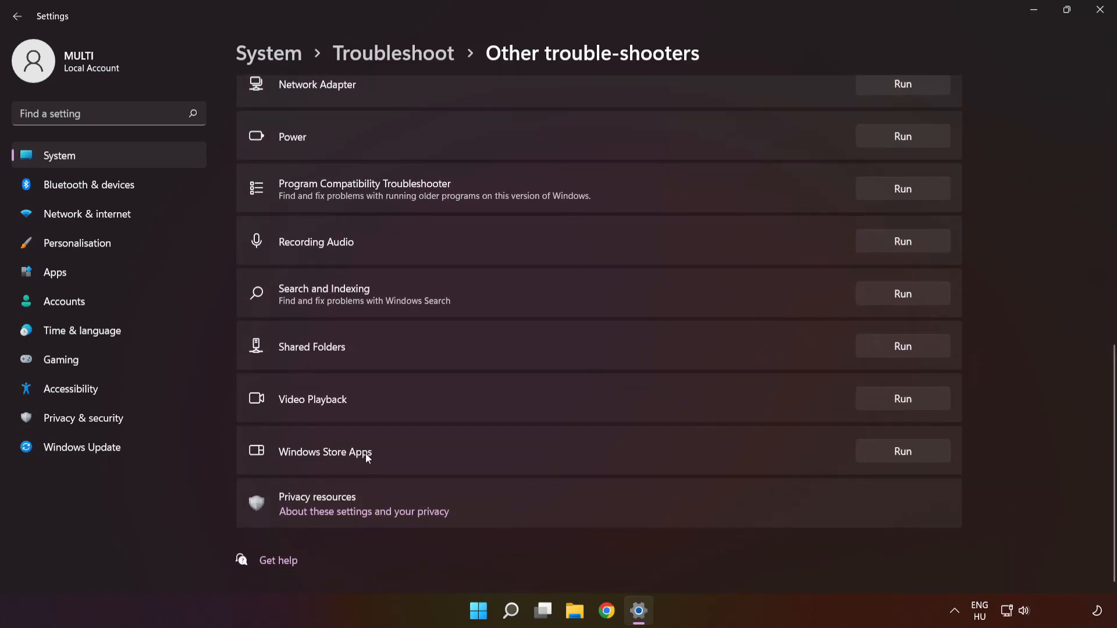
pyautogui.click(896, 453)
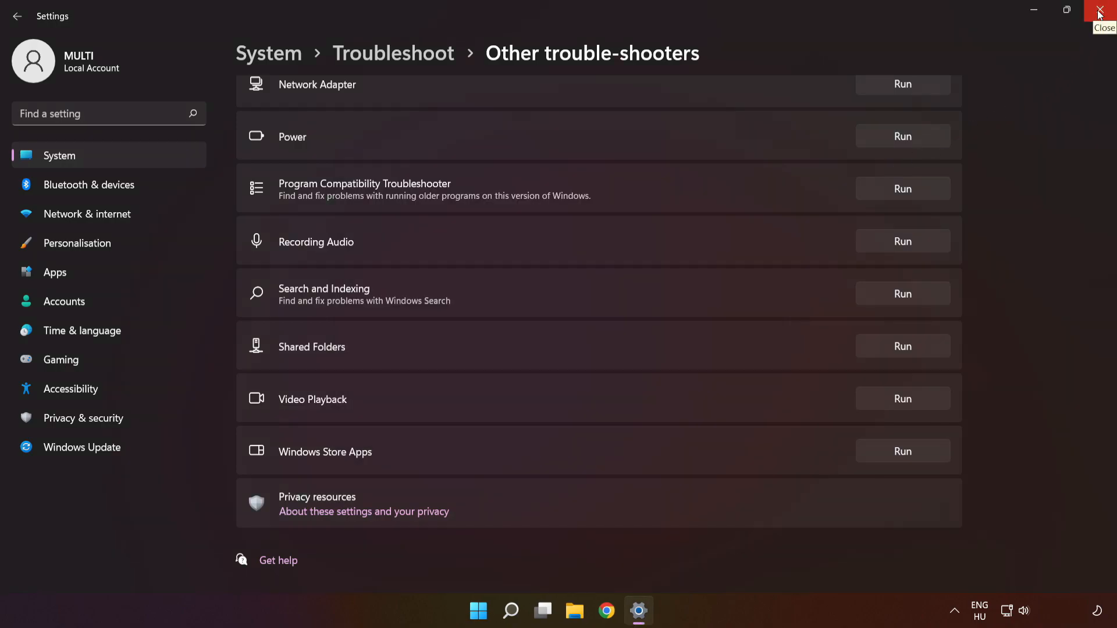
pyautogui.click(1100, 11)
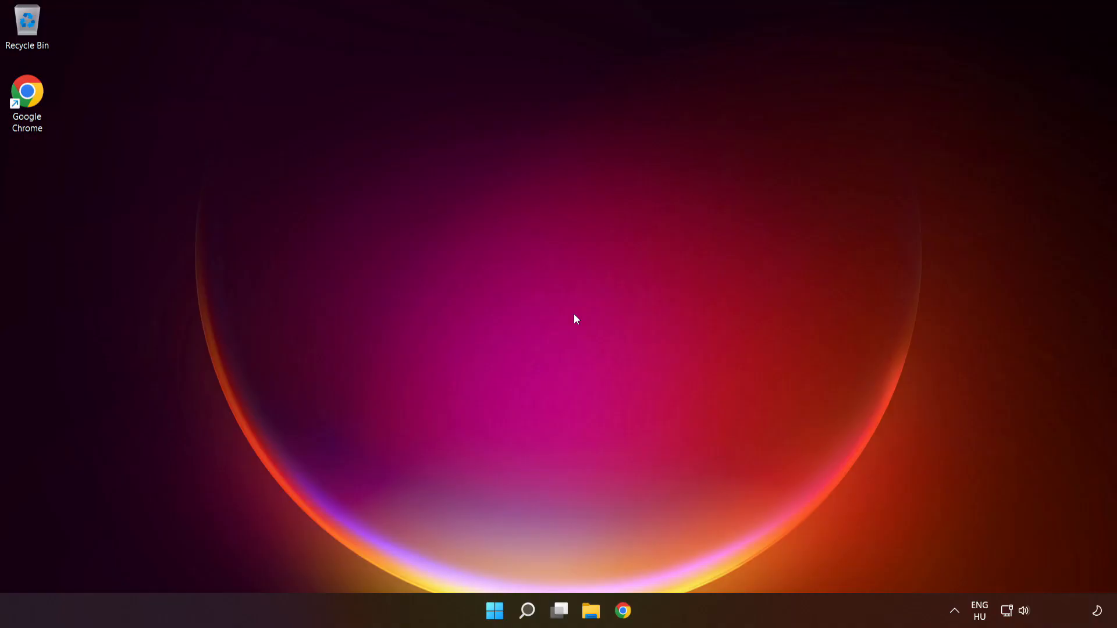
# - Search Windows for "programs" and open Add or remove programs
pyautogui.click(527, 612)
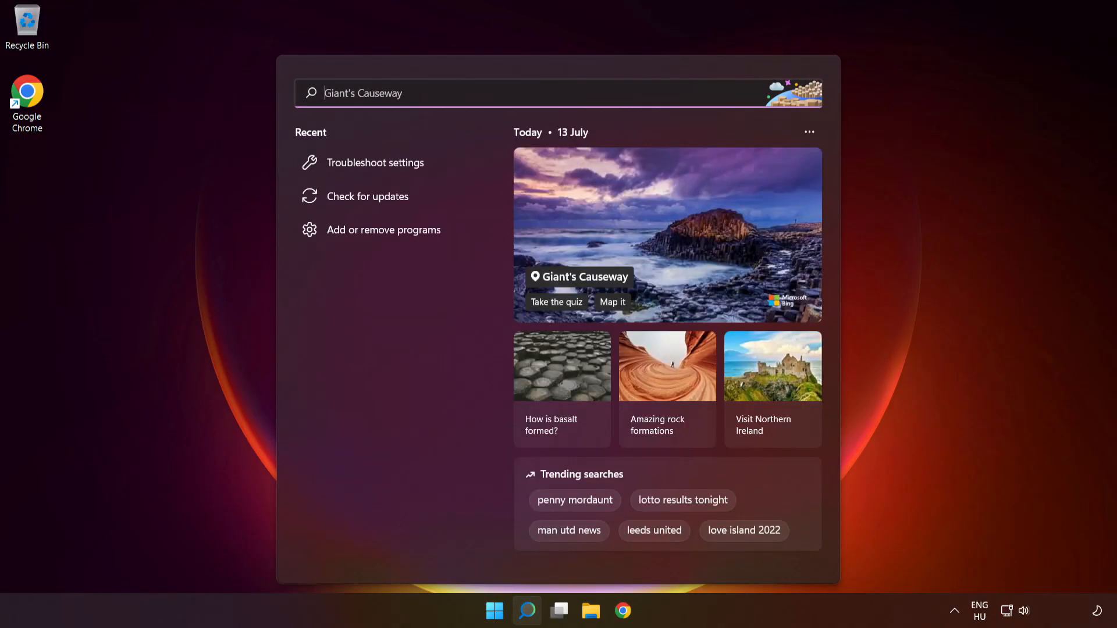
pyautogui.write('pr')
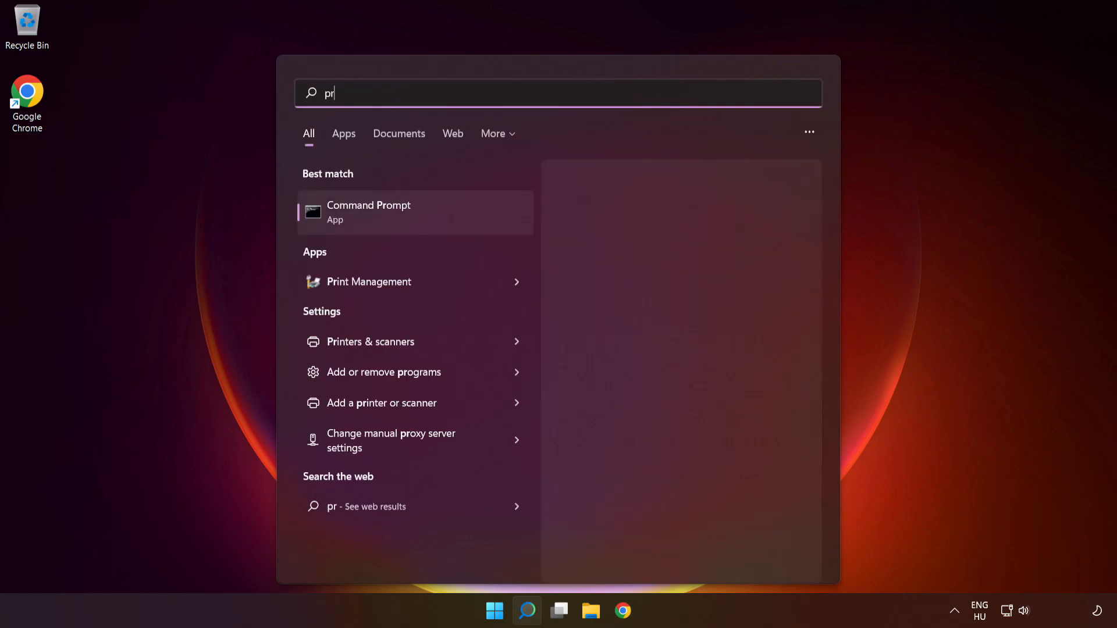
pyautogui.write('ograms')
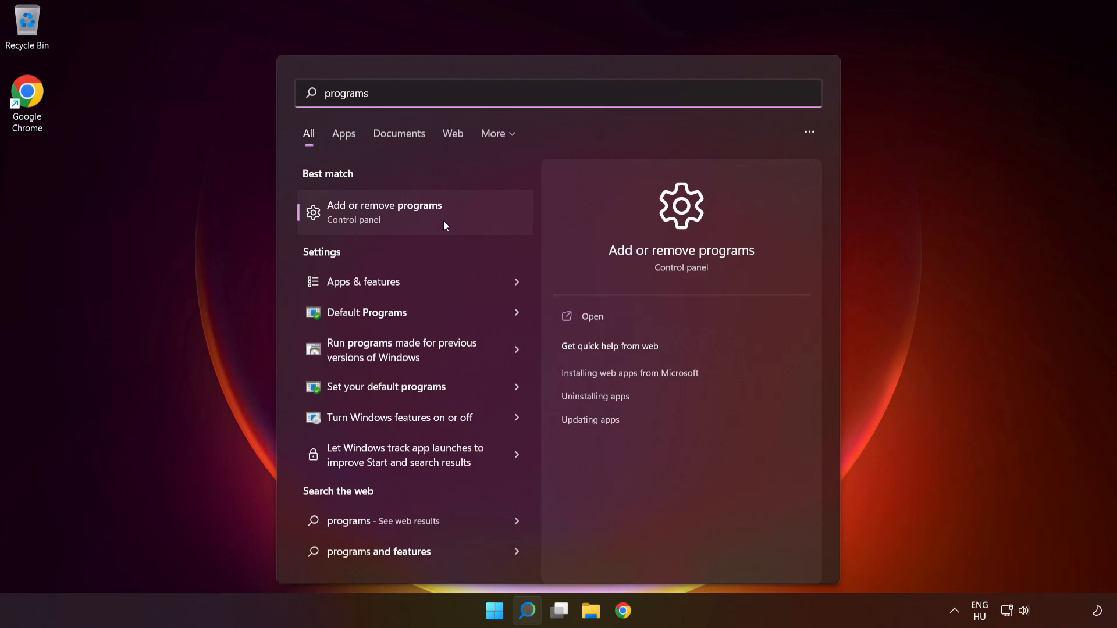
pyautogui.click(428, 225)
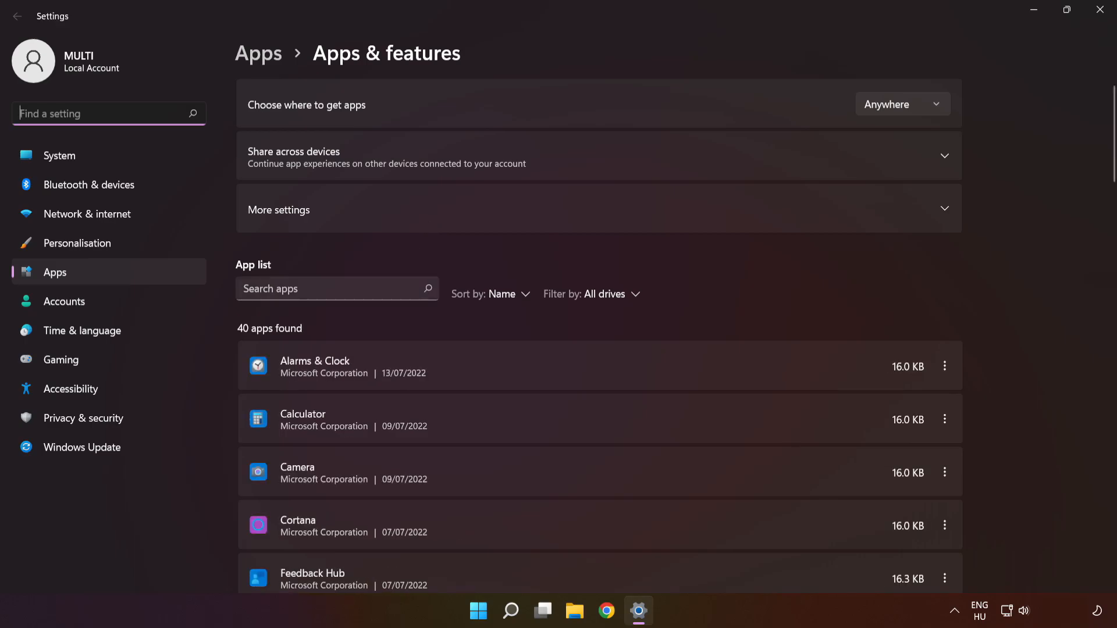
# - Find Microsoft Store in the installed app list by searching "Microsoft store" and open its advanced options
pyautogui.click(330, 289)
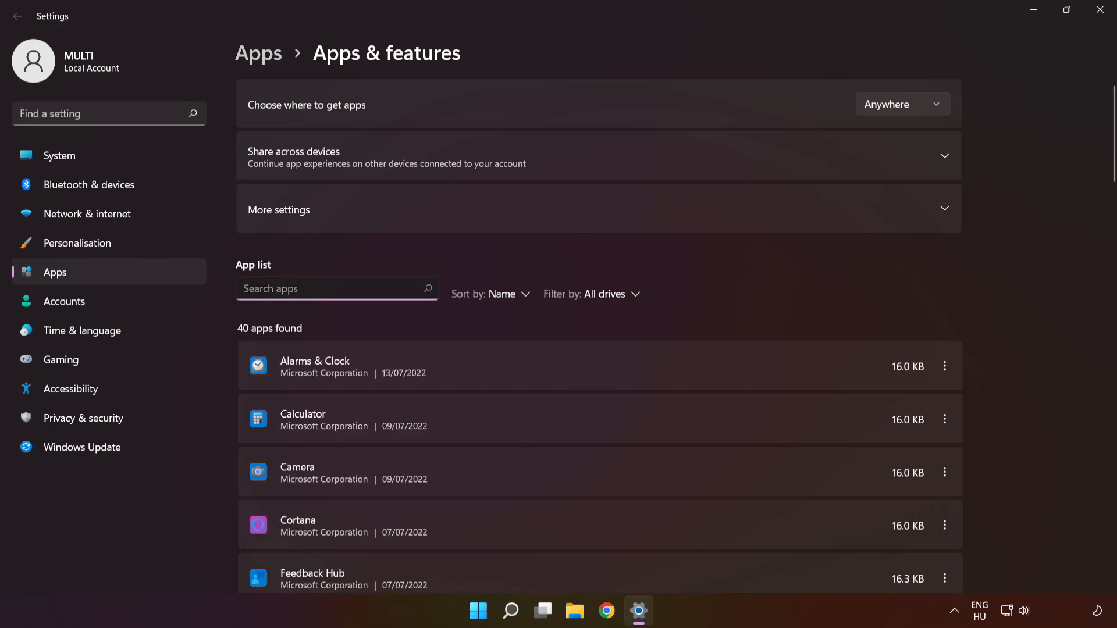
pyautogui.write('micro')
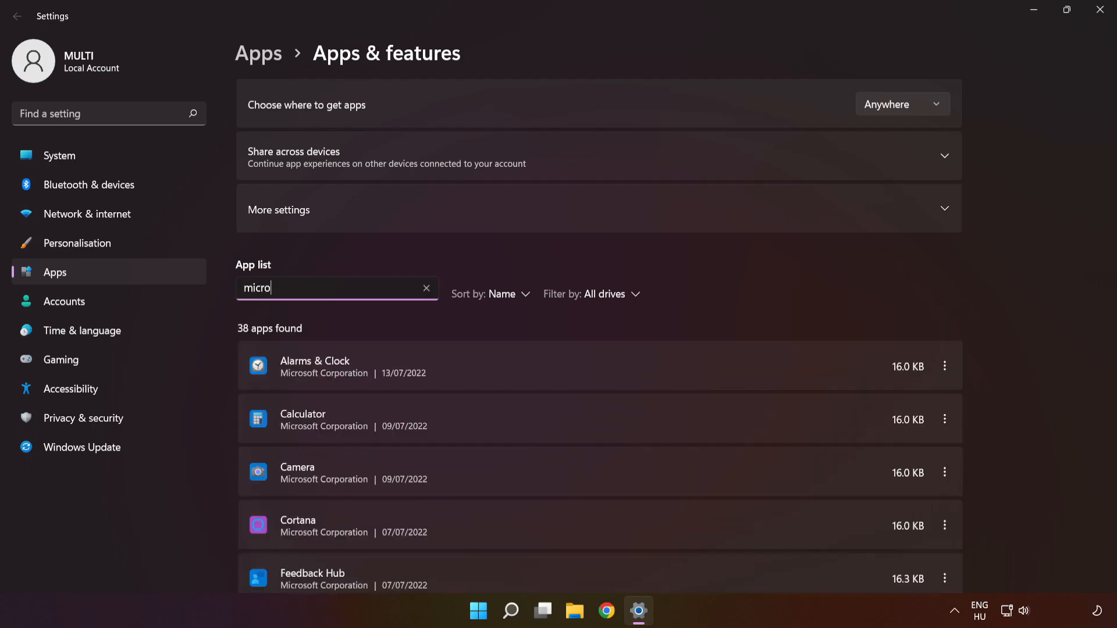
pyautogui.write('soft s')
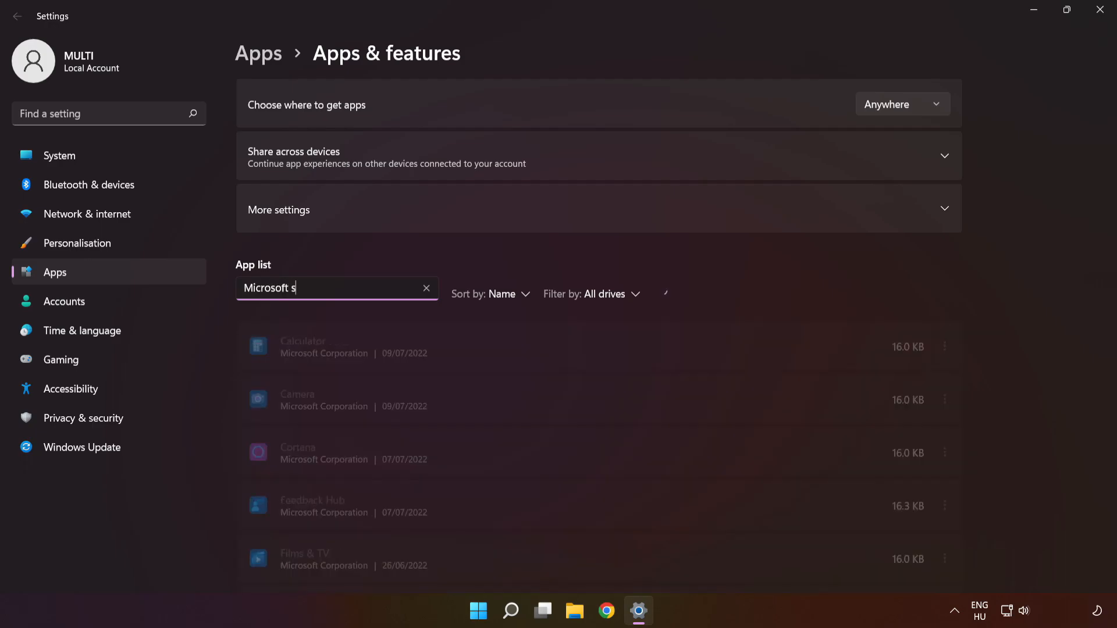
pyautogui.write('tore')
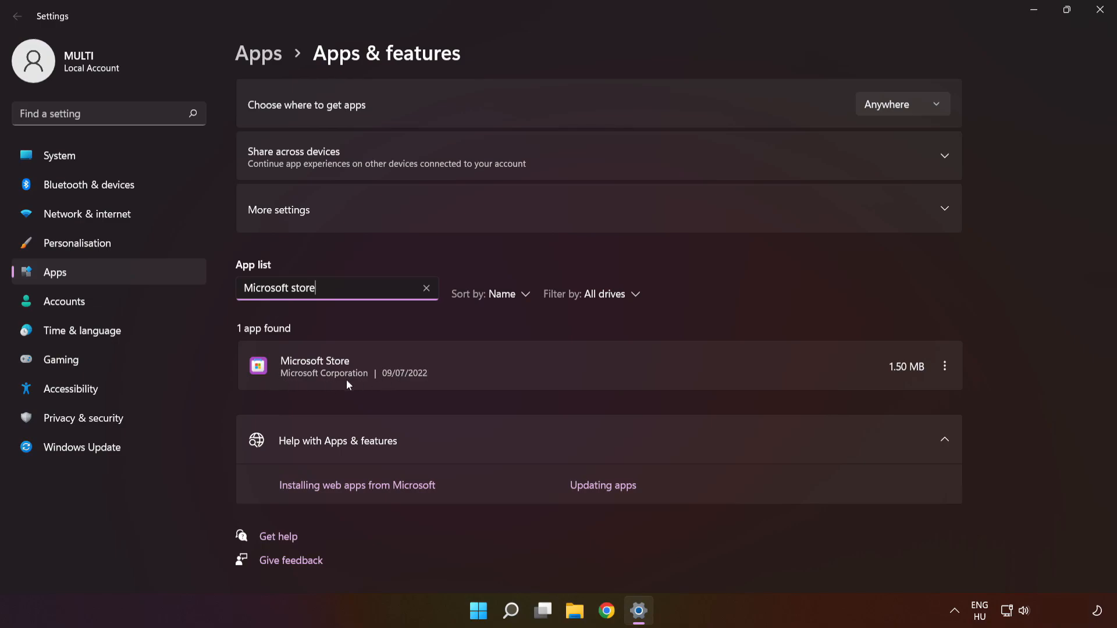
pyautogui.click(946, 366)
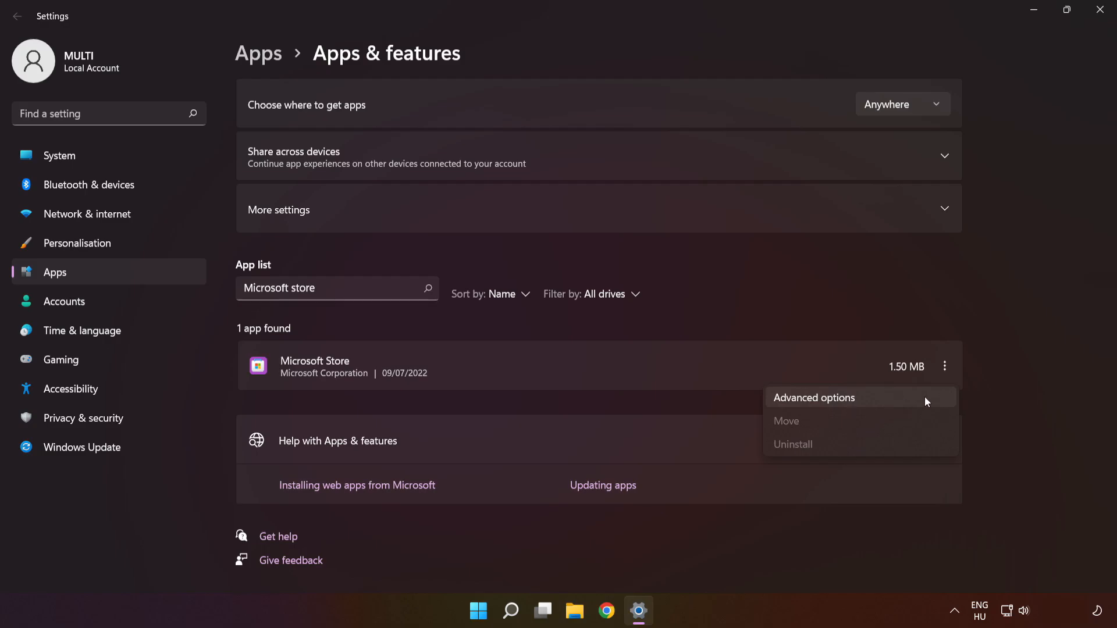
pyautogui.click(894, 399)
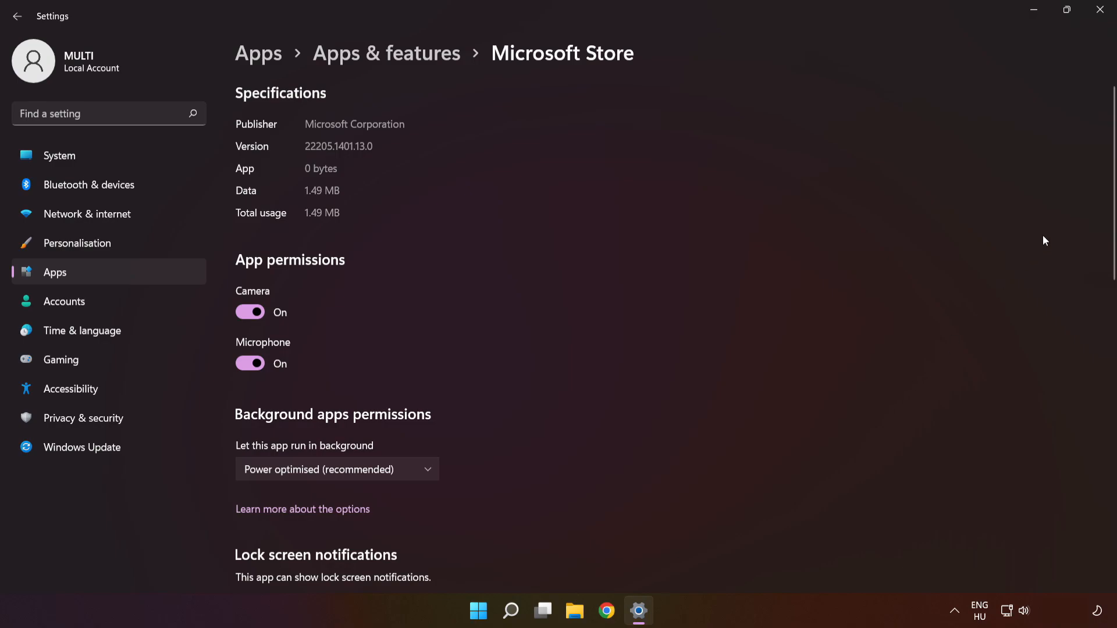
# - Repair the Microsoft Store app and reset it, confirming the deletion of its data
pyautogui.moveTo(1115, 203); pyautogui.dragTo(1091, 418)
pyautogui.click(264, 353)
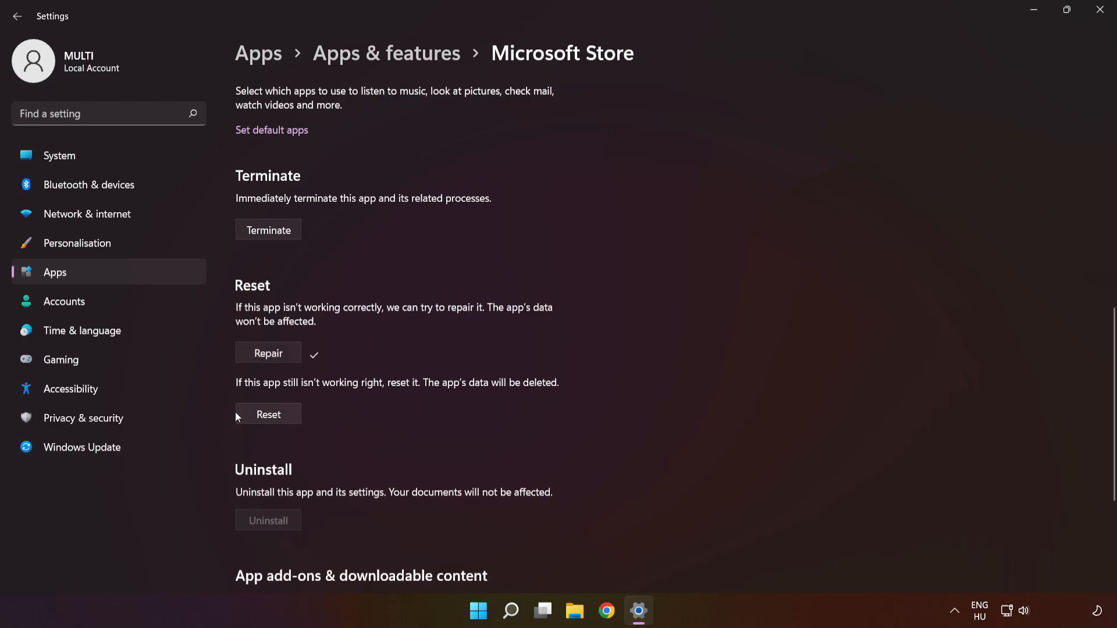
pyautogui.click(272, 417)
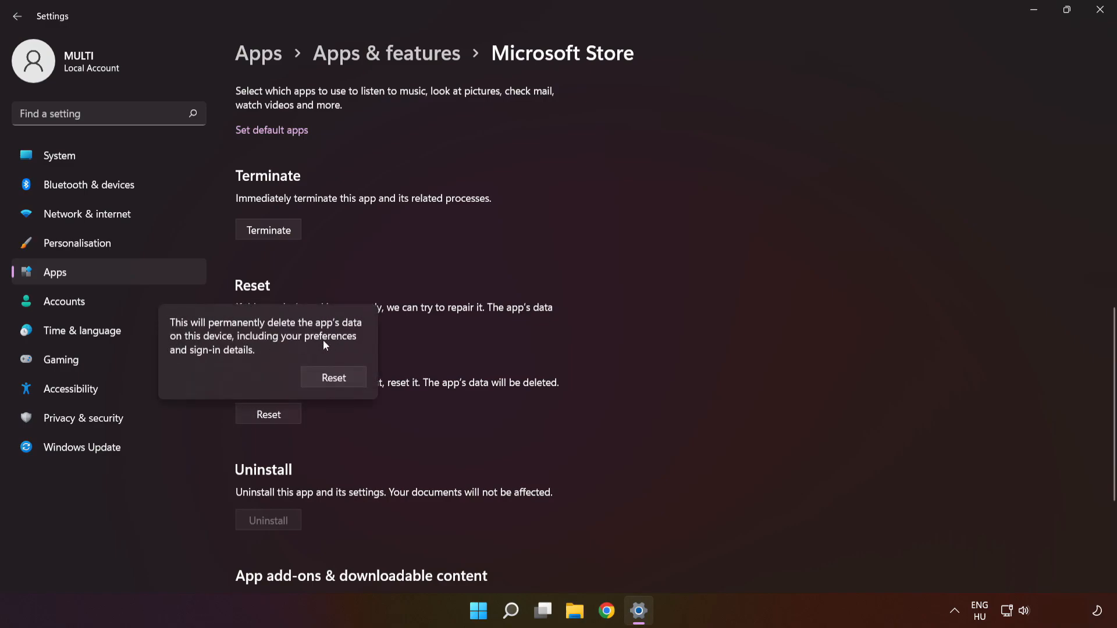
pyautogui.click(333, 379)
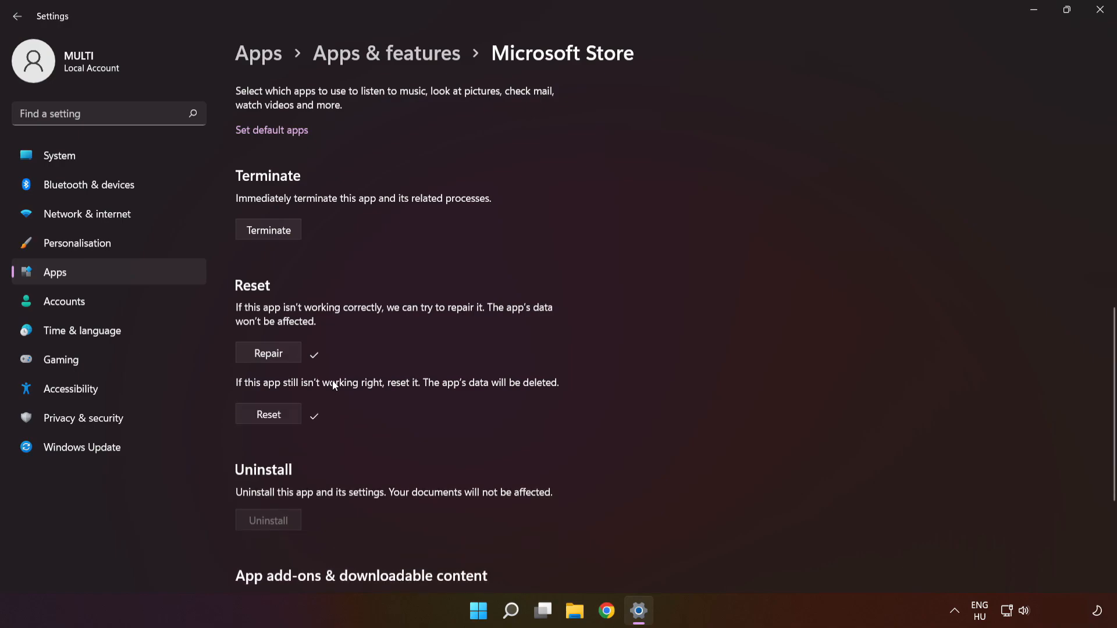
# - Return to Apps & features, find the Xbox app by searching "xbox", and open its advanced options
pyautogui.click(386, 54)
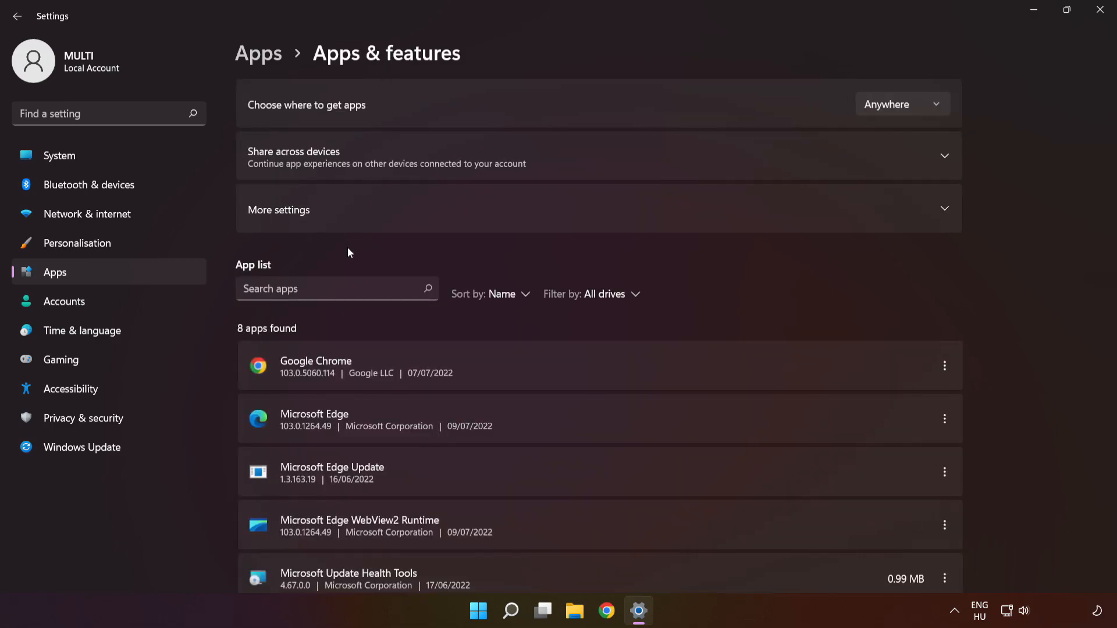
pyautogui.click(313, 287)
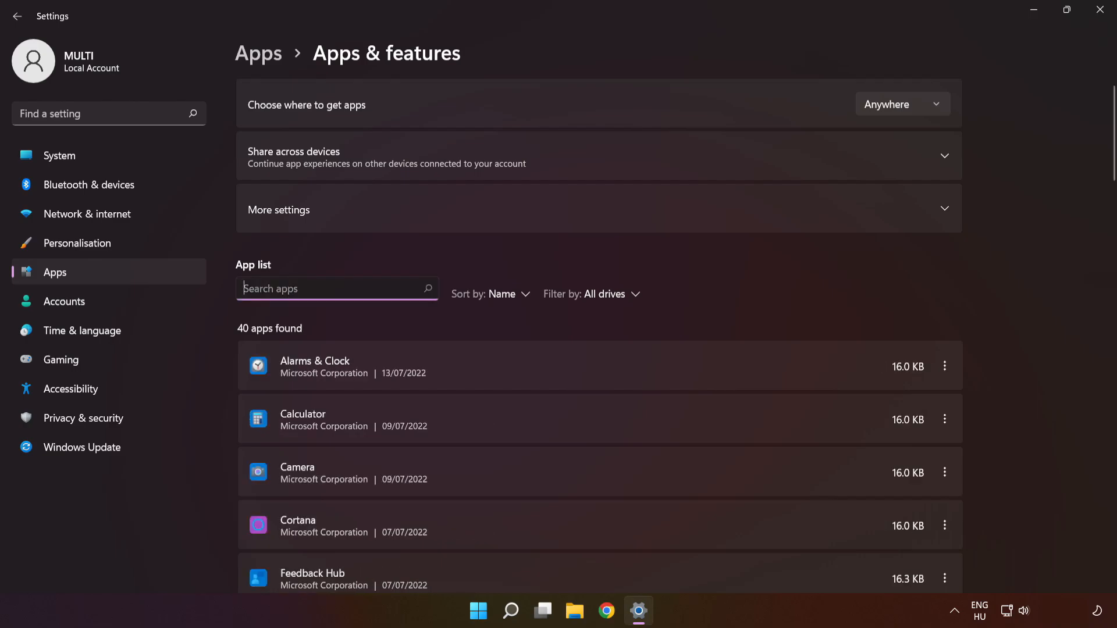
pyautogui.write('xbox')
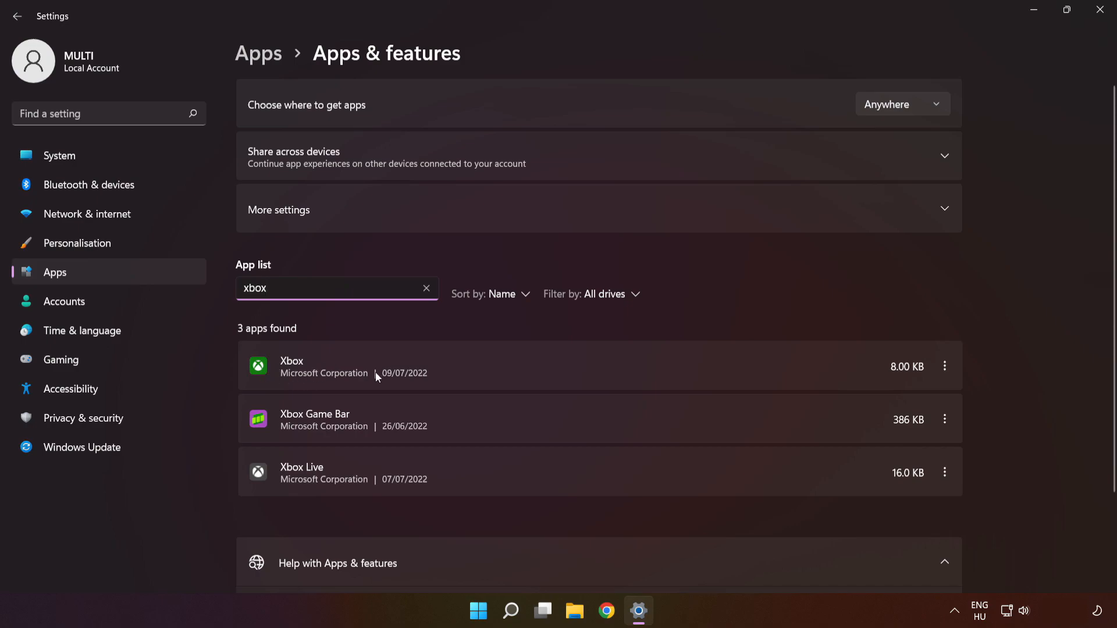
pyautogui.click(946, 365)
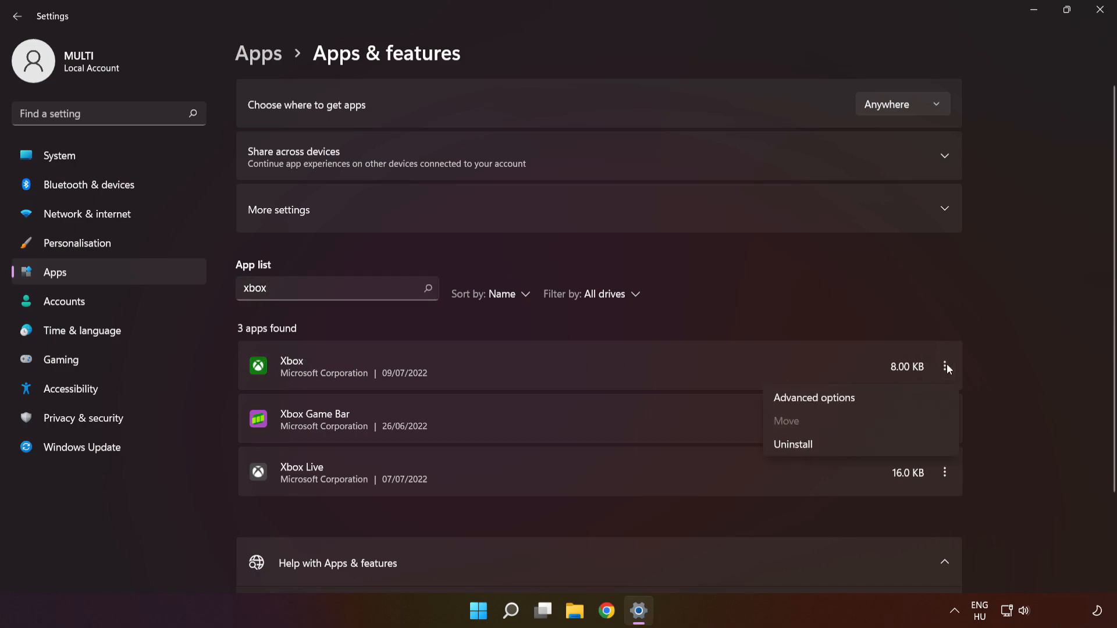
pyautogui.click(902, 399)
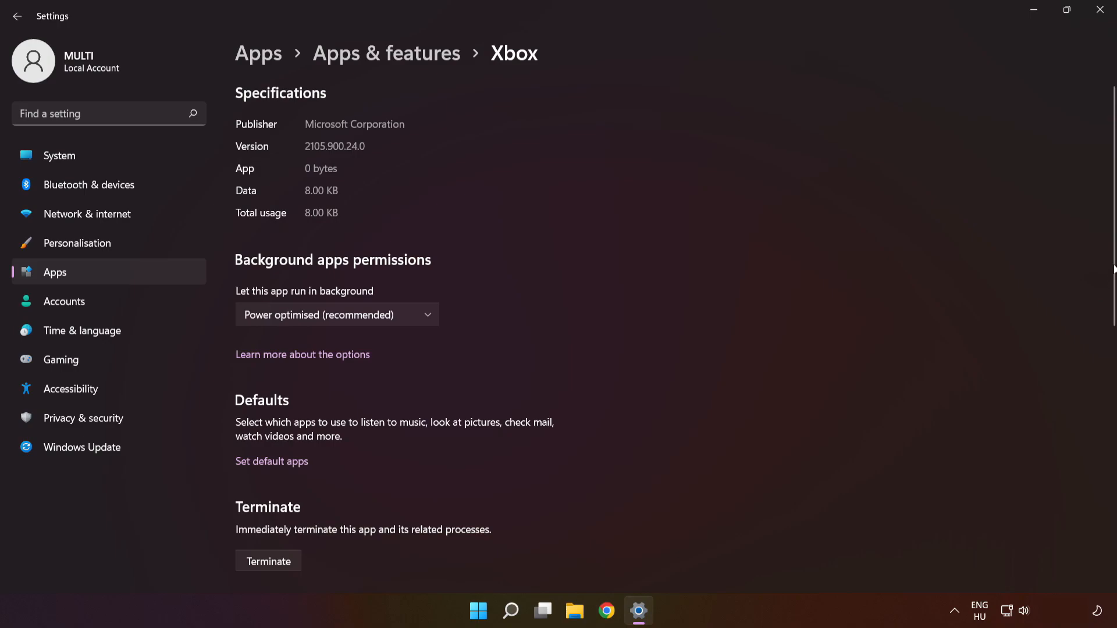
# - Repair and reset the Xbox app, confirming the deletion of its data, and close Settings
pyautogui.scroll(-5, 1099, 361)
pyautogui.scroll(-2, 1101, 419)
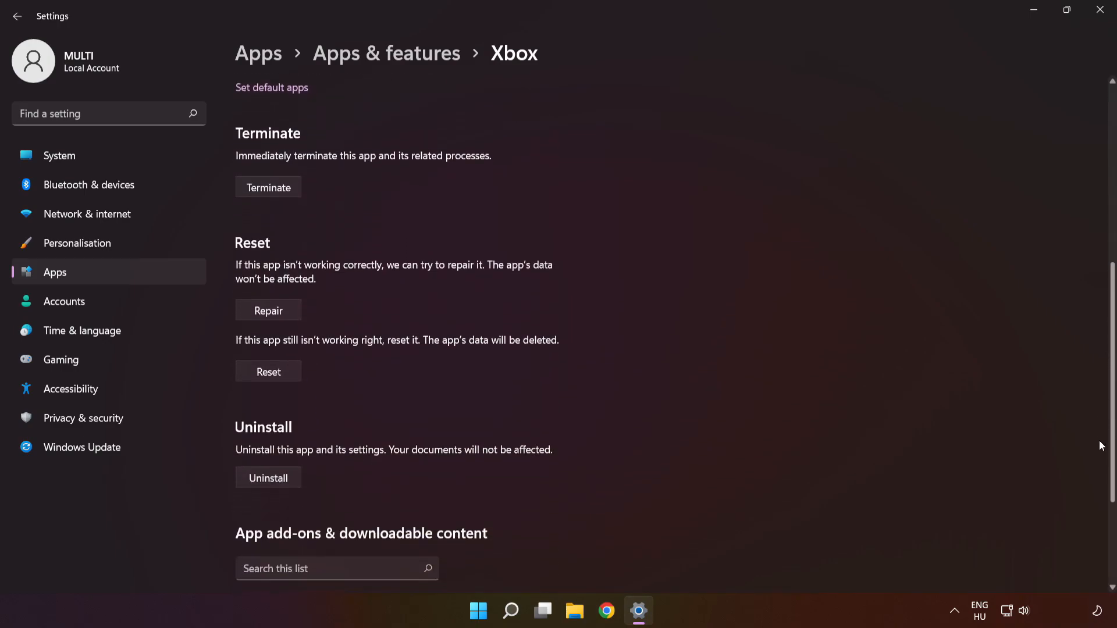
pyautogui.click(258, 312)
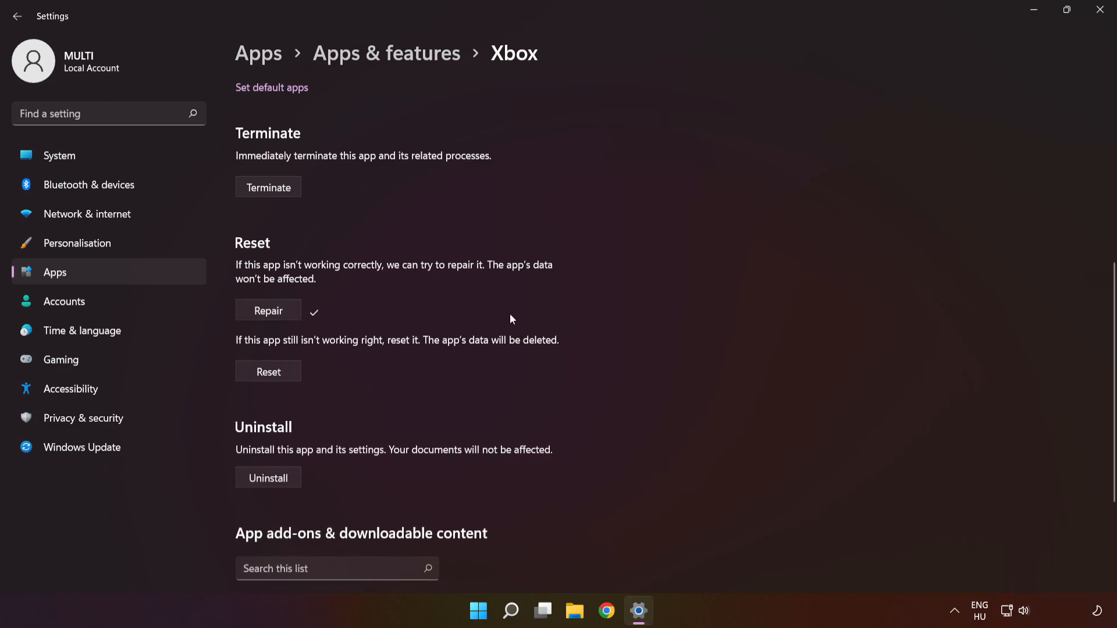
pyautogui.click(274, 378)
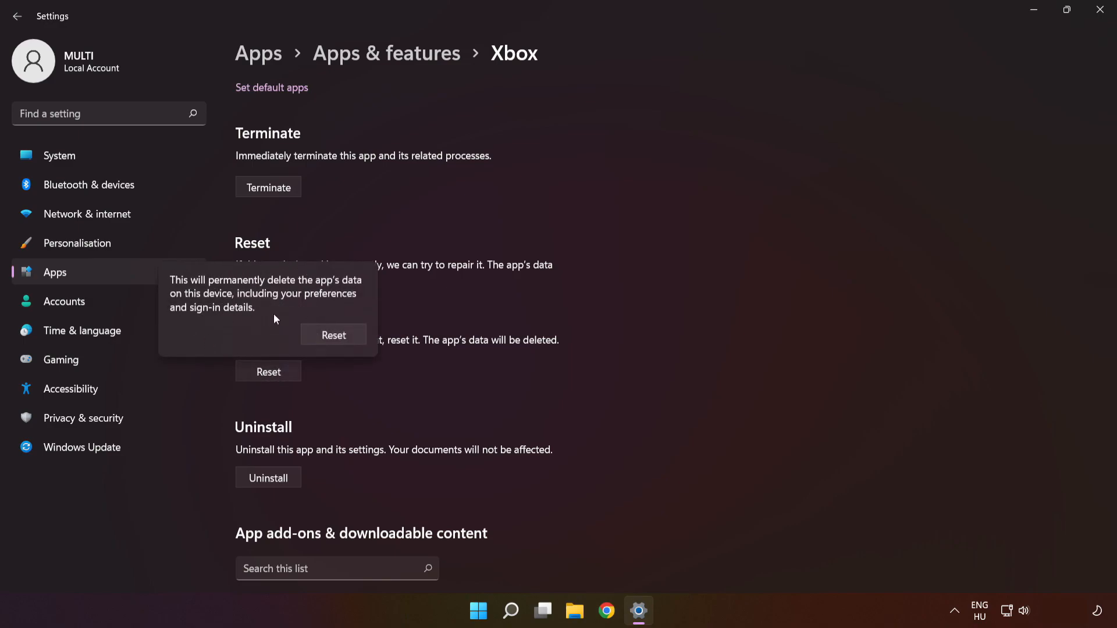
pyautogui.click(338, 337)
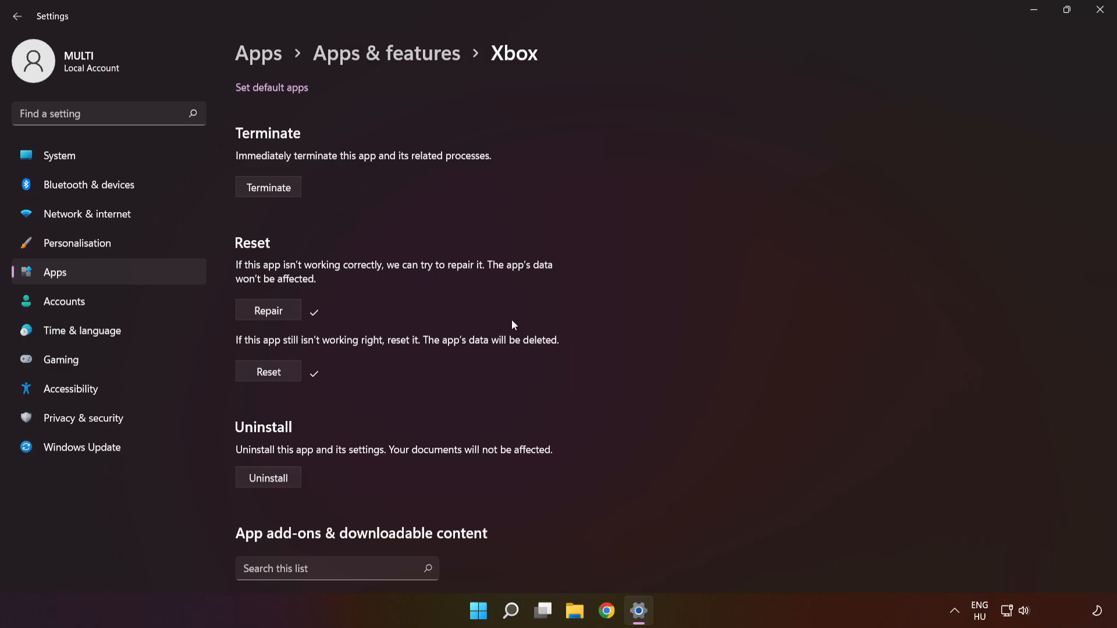
pyautogui.click(1100, 11)
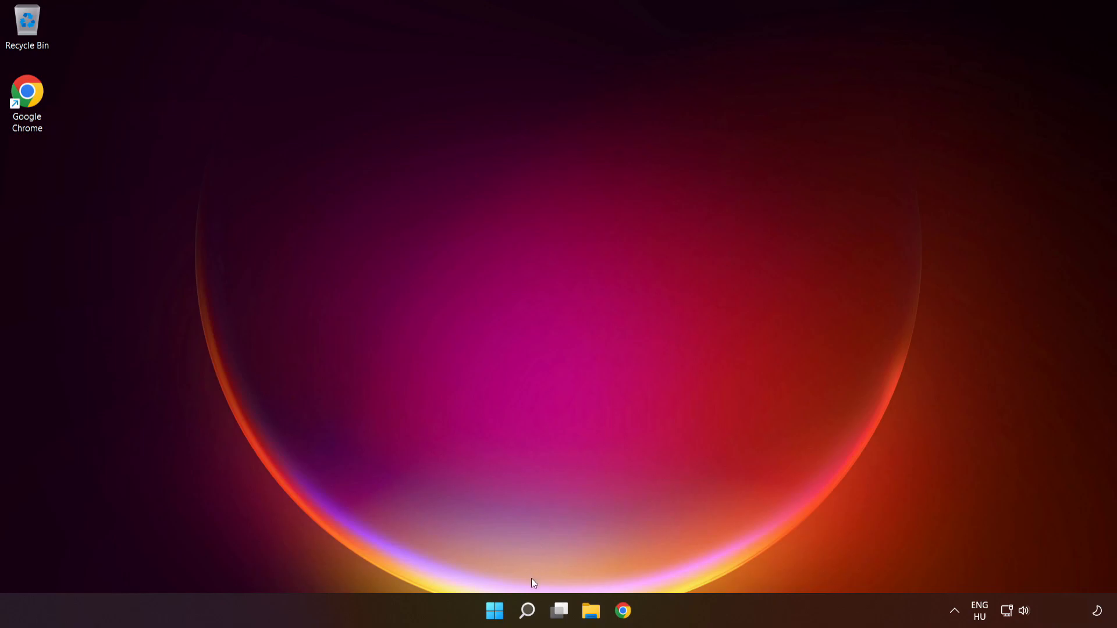
# - Search Windows for "wsreset", run the command, and maximise the Microsoft Store window it opens
pyautogui.click(528, 611)
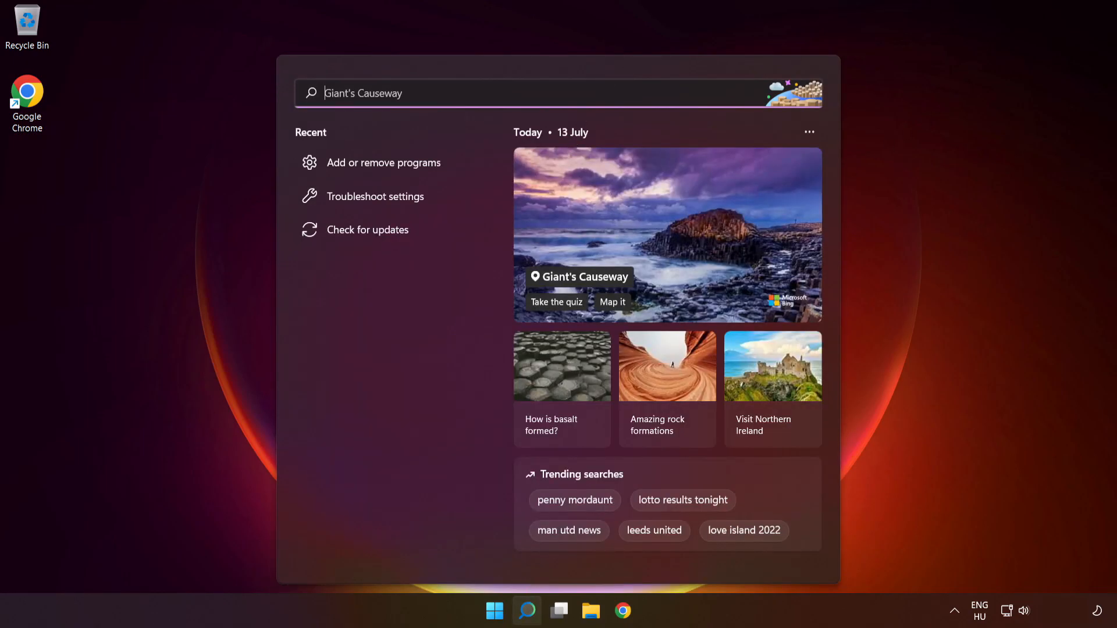
pyautogui.write('wsreset')
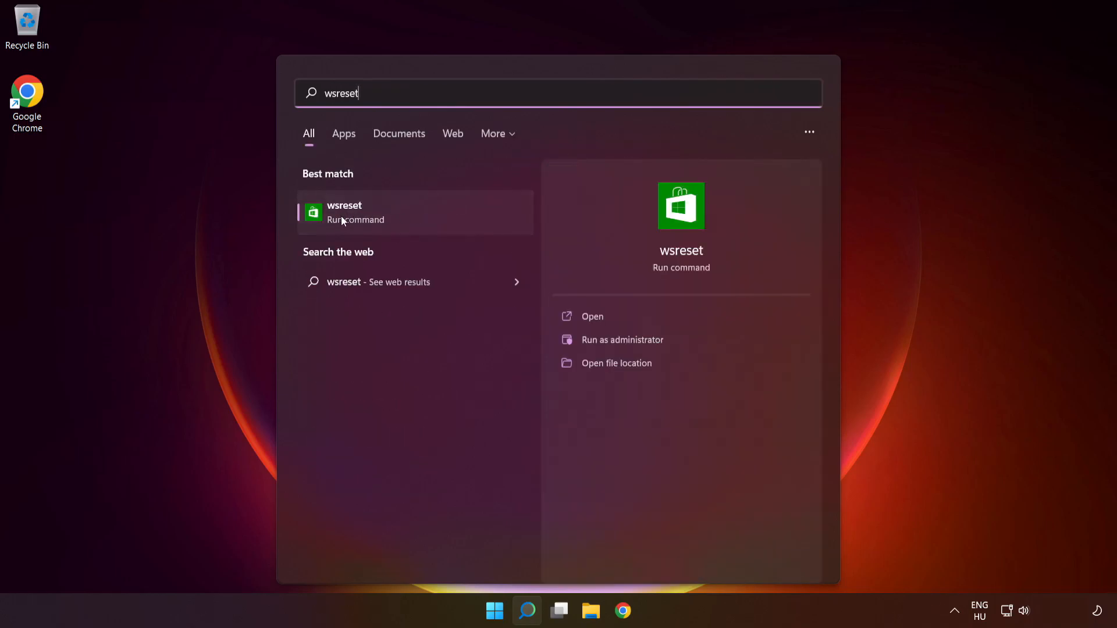
pyautogui.click(415, 219)
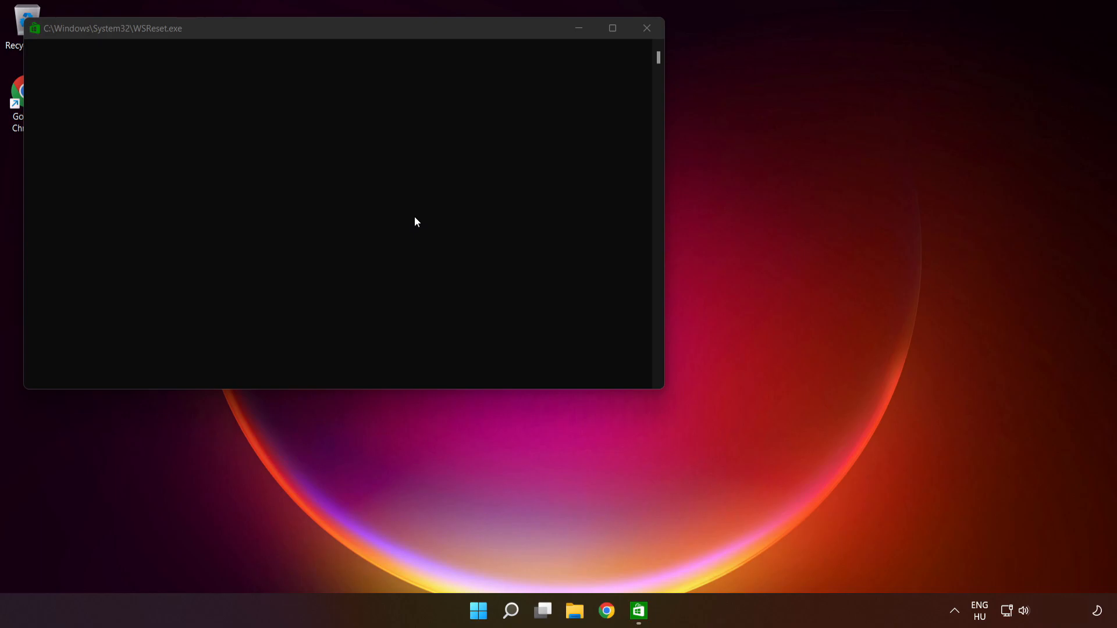
pyautogui.click(499, 31)
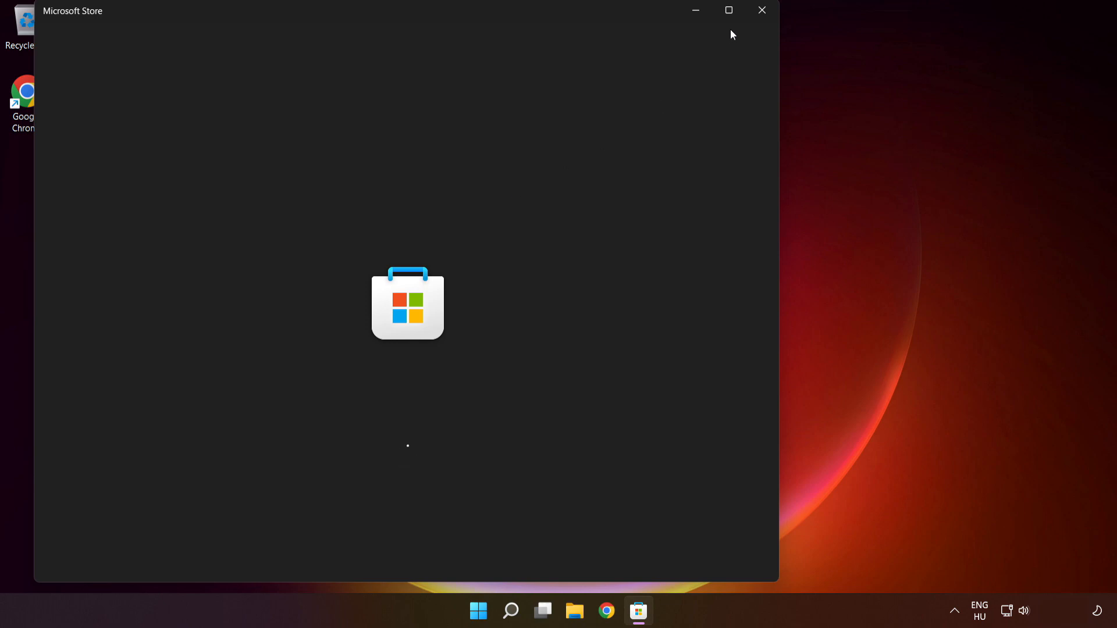
pyautogui.click(731, 13)
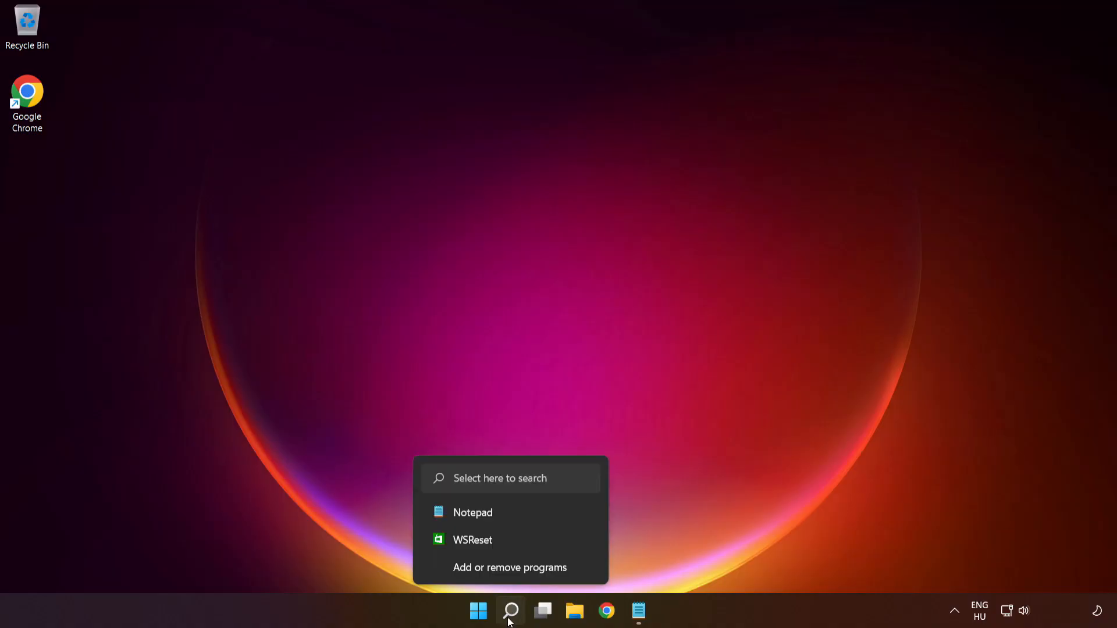
# - Search Windows for "services" and open the Services app
pyautogui.click(511, 612)
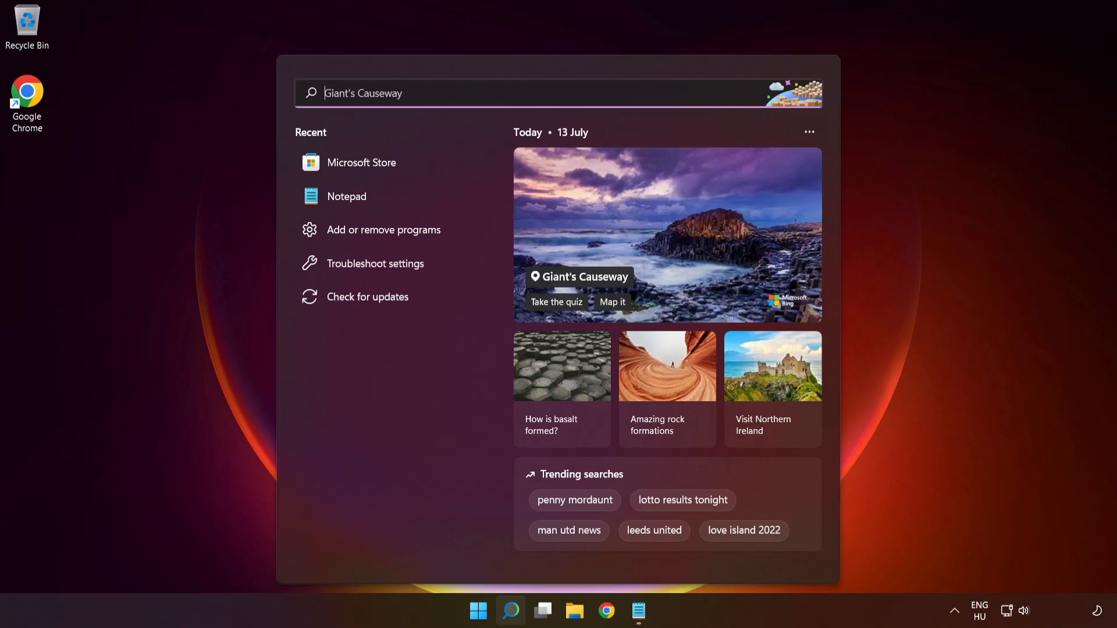
pyautogui.write('services')
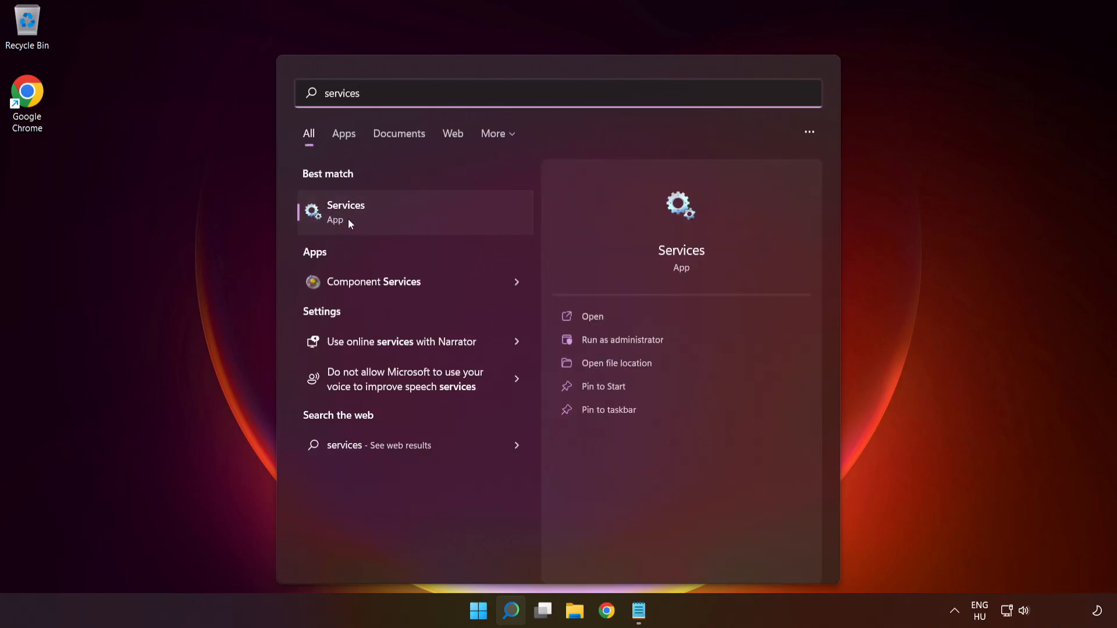
pyautogui.click(430, 218)
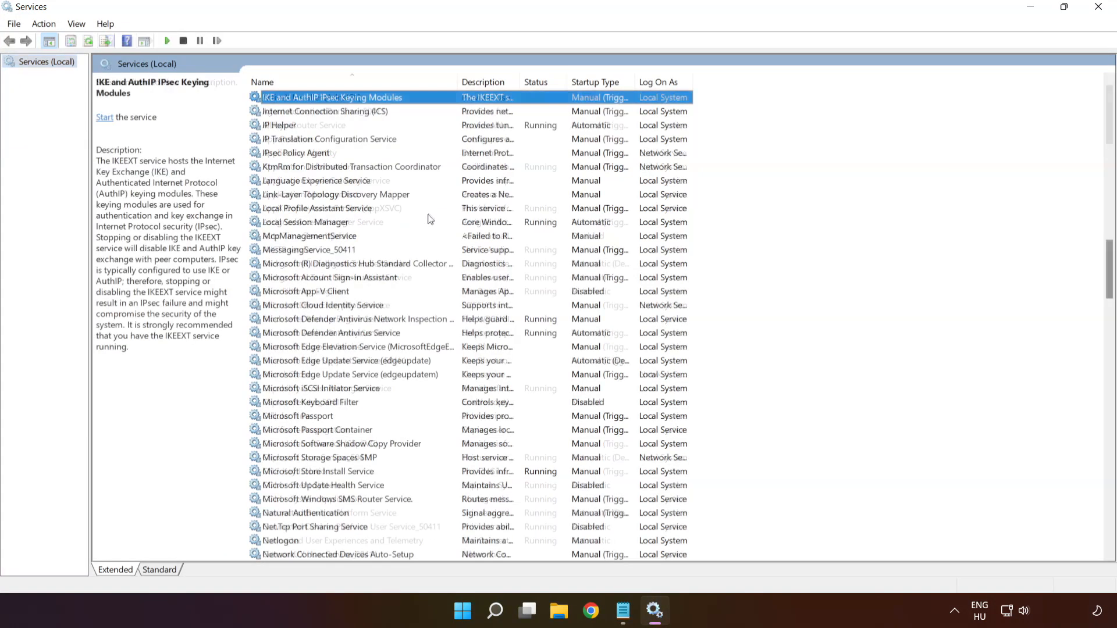
# - Set the IP Helper service's startup type to Automatic and save its properties
pyautogui.click(324, 127)
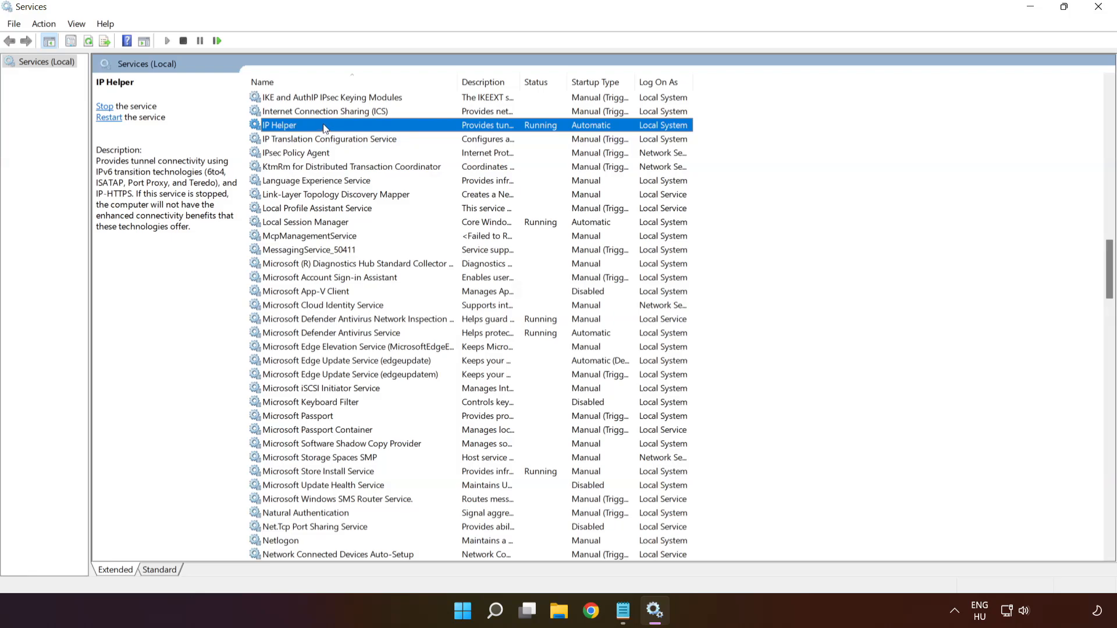
pyautogui.rightClick(322, 128)
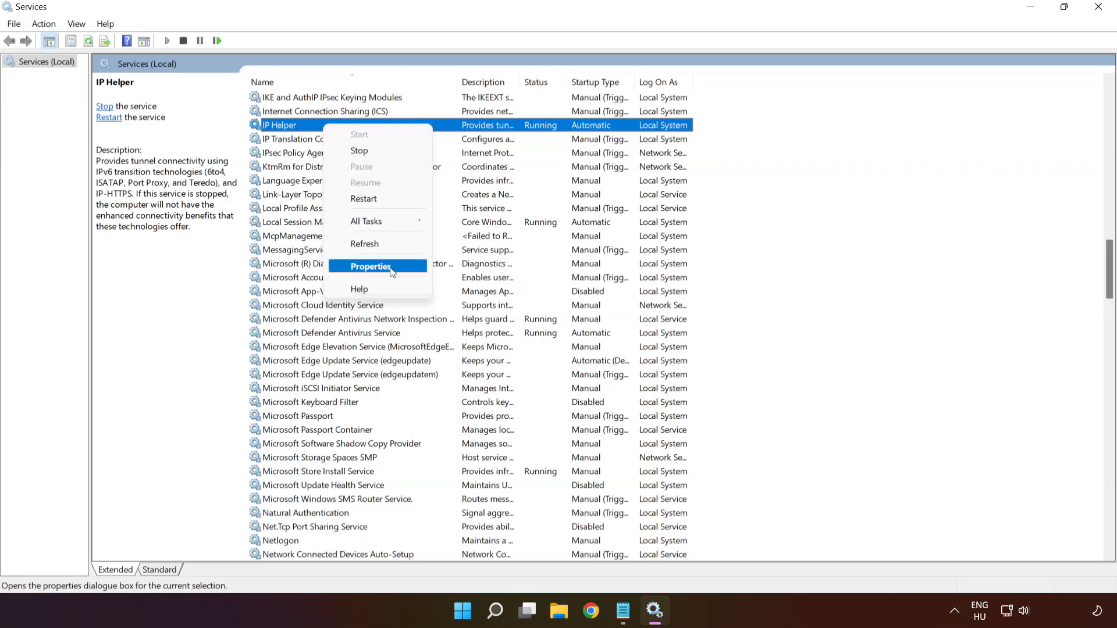
pyautogui.click(372, 268)
pyautogui.click(538, 293)
pyautogui.click(584, 306)
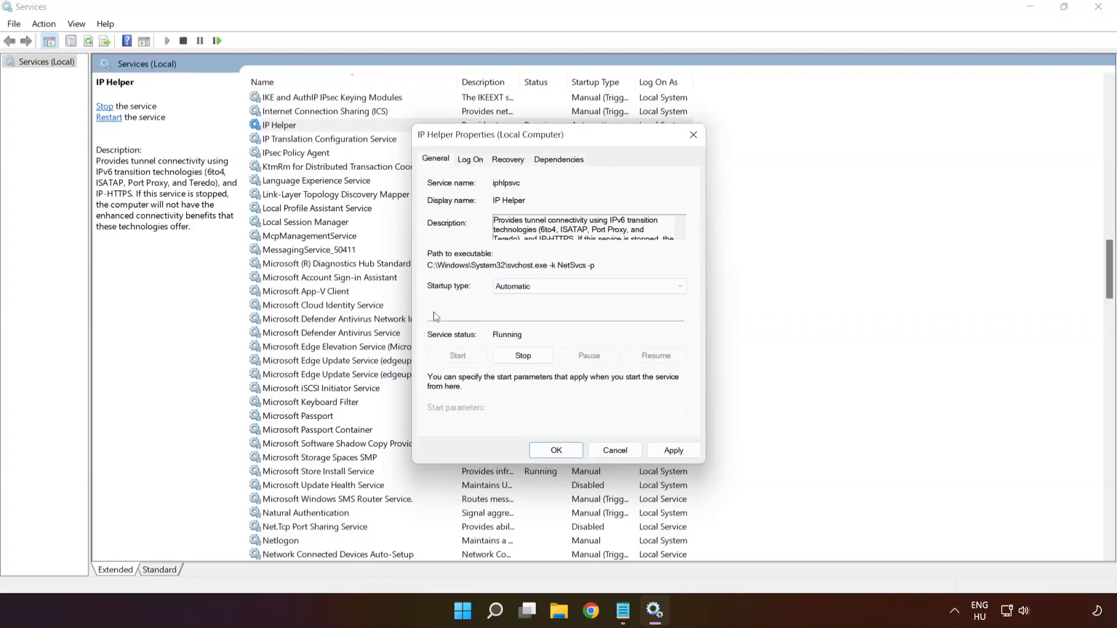
pyautogui.click(680, 454)
pyautogui.click(555, 451)
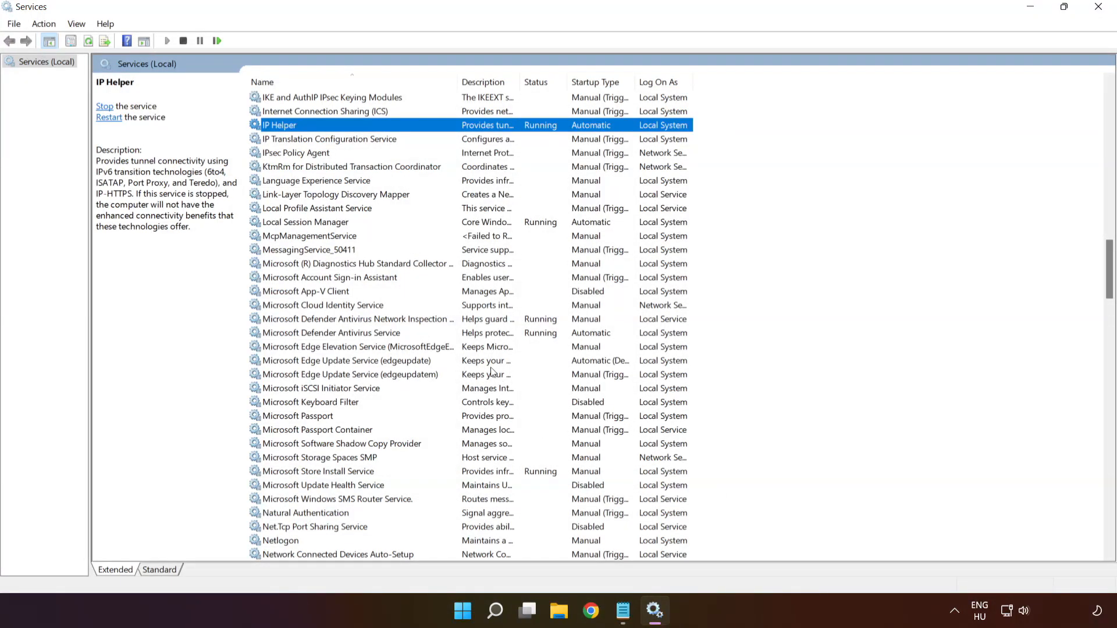
# - Set the Xbox Accessory Management Service's startup type to Automatic, start the service, and save its properties
pyautogui.press('x')
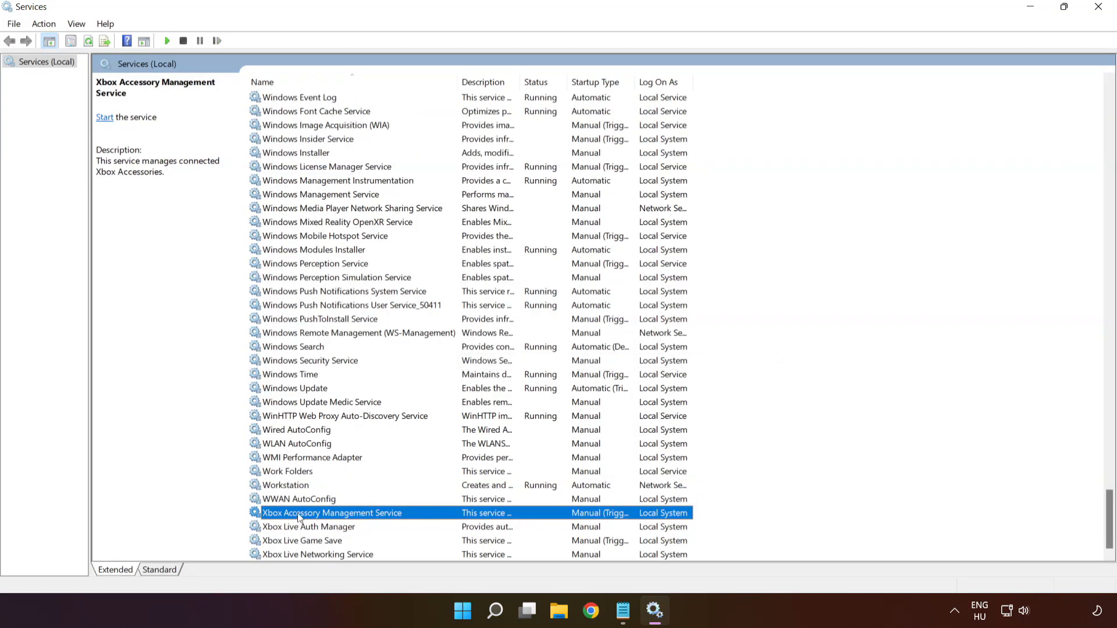
pyautogui.rightClick(329, 517)
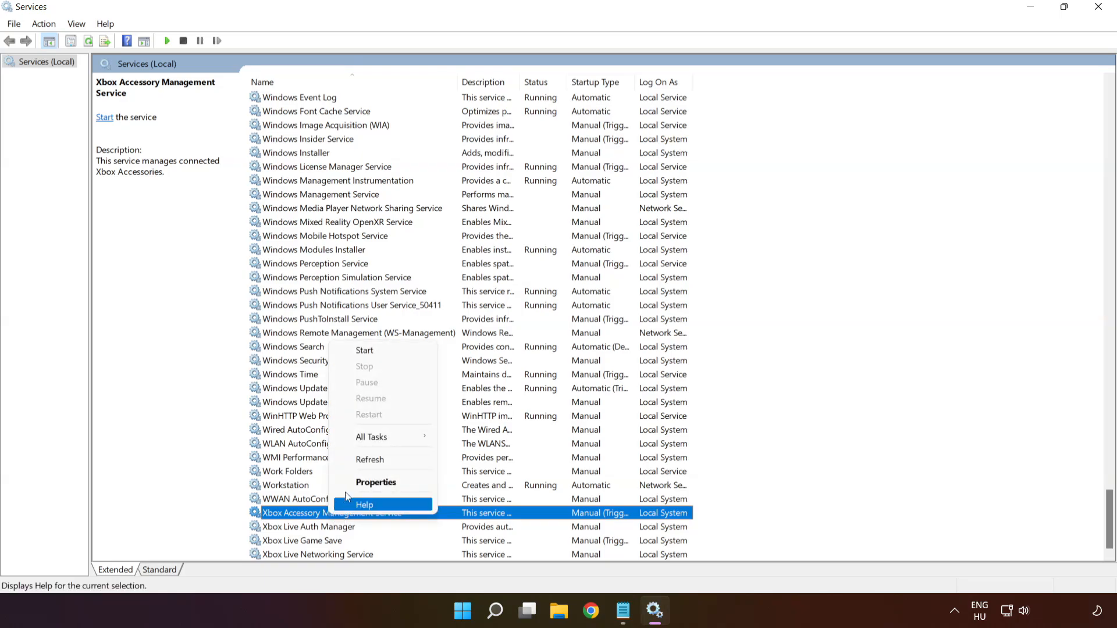
pyautogui.click(360, 488)
pyautogui.click(518, 288)
pyautogui.click(514, 303)
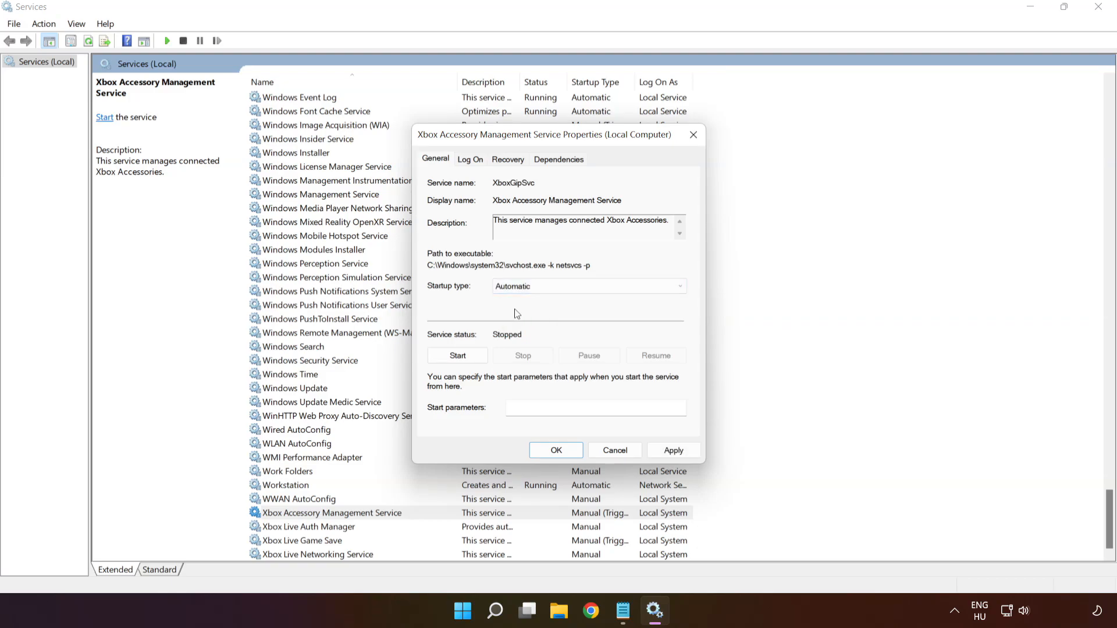
pyautogui.click(675, 451)
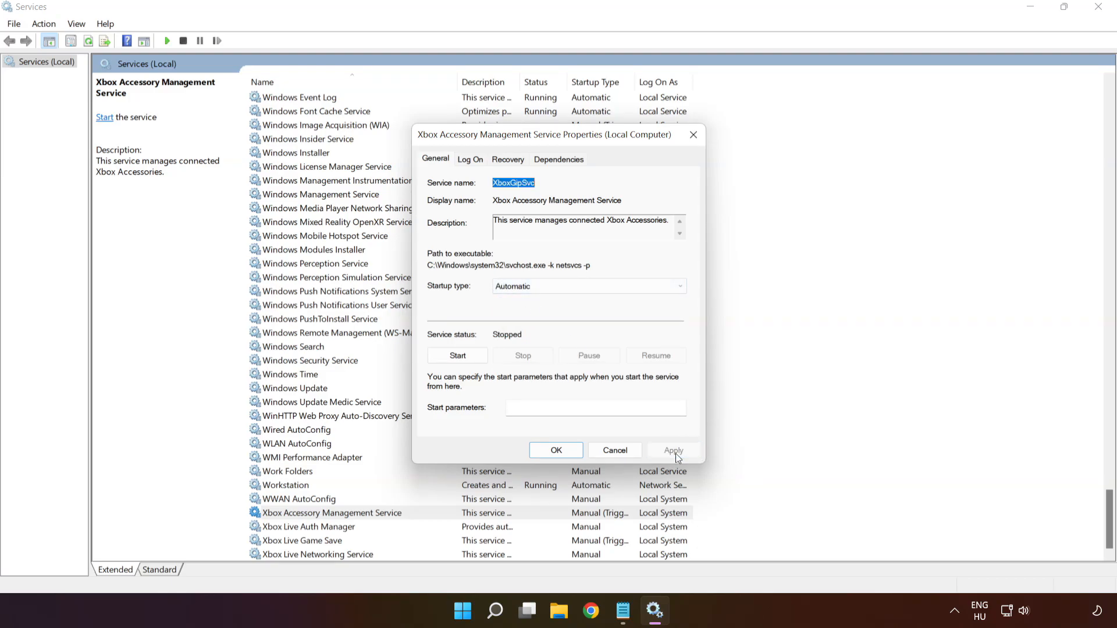
pyautogui.click(458, 359)
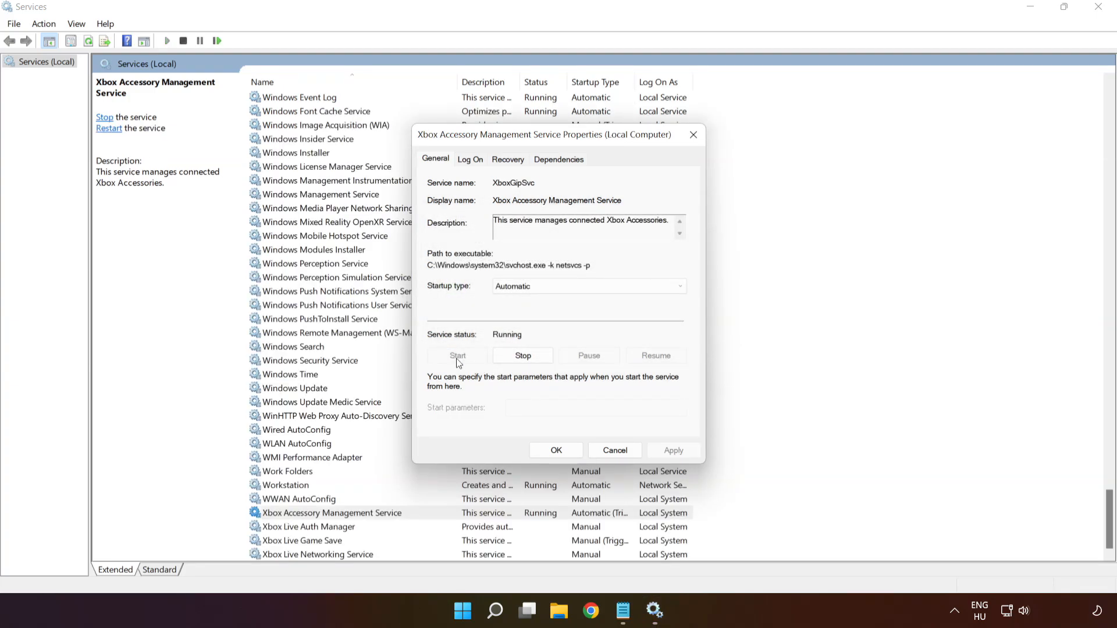
pyautogui.click(557, 449)
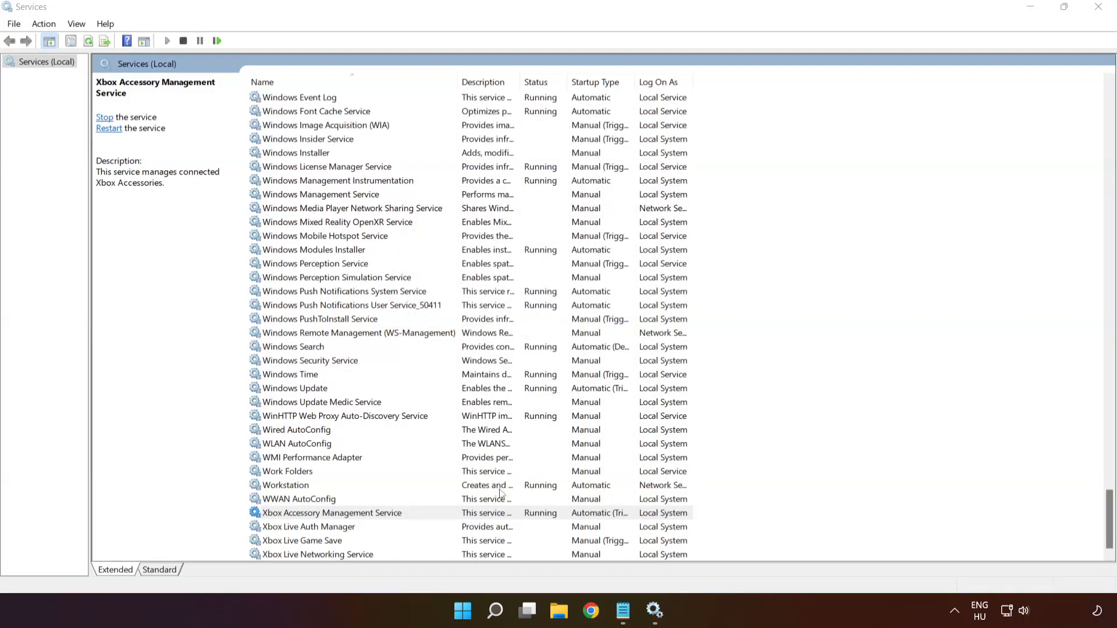
# - Set the Xbox Live Auth Manager service's startup type to Automatic, start it, and save its properties
pyautogui.click(335, 527)
pyautogui.rightClick(395, 527)
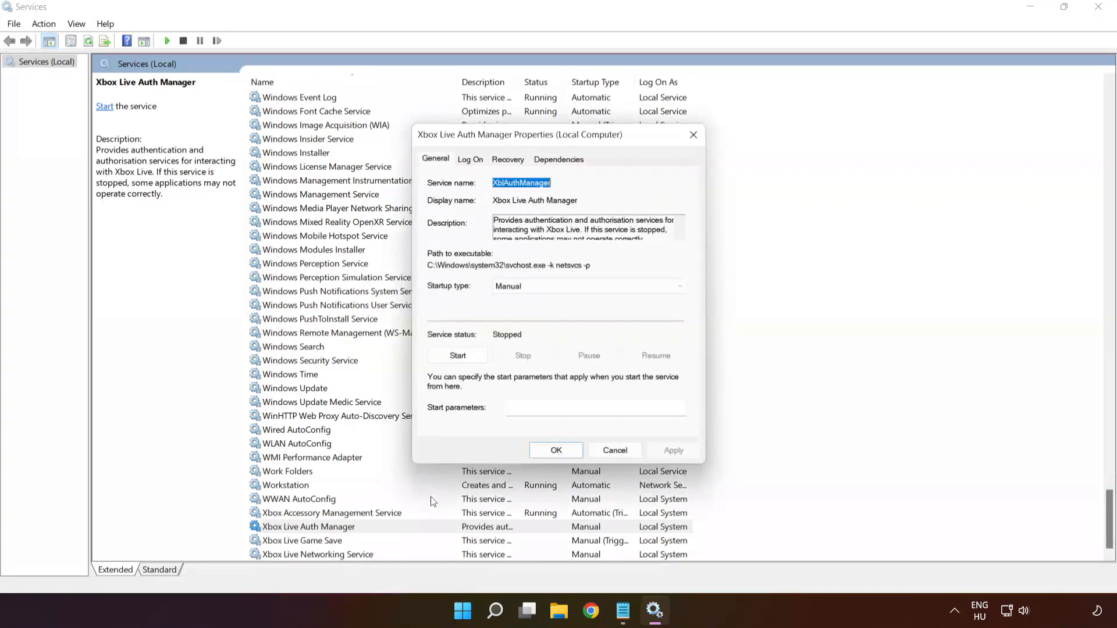
pyautogui.click(546, 287)
pyautogui.click(539, 307)
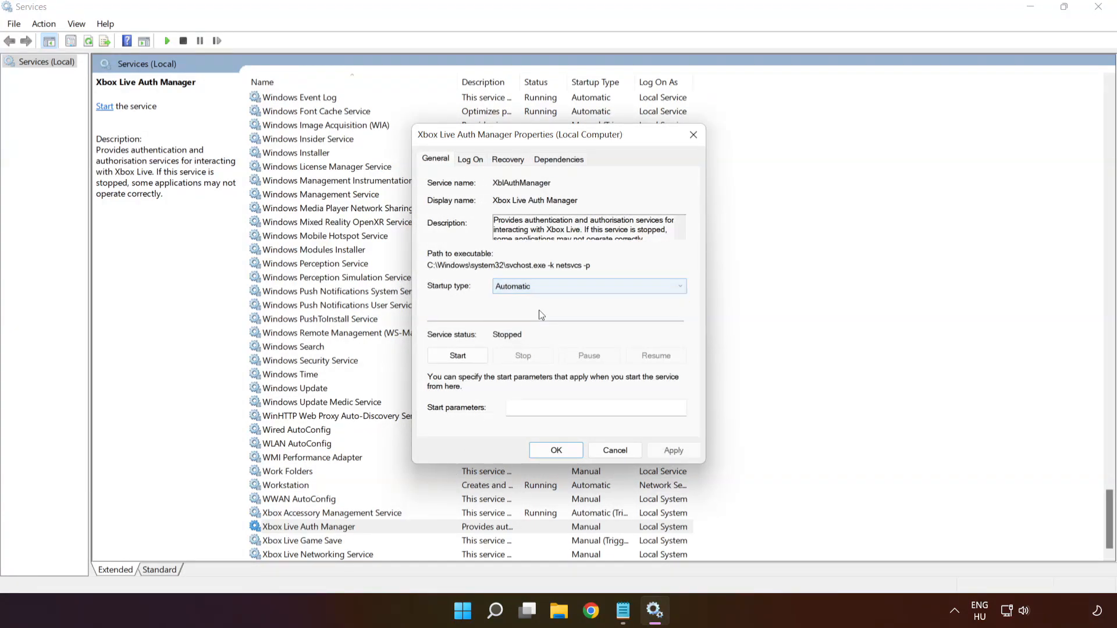
pyautogui.click(674, 450)
pyautogui.click(459, 357)
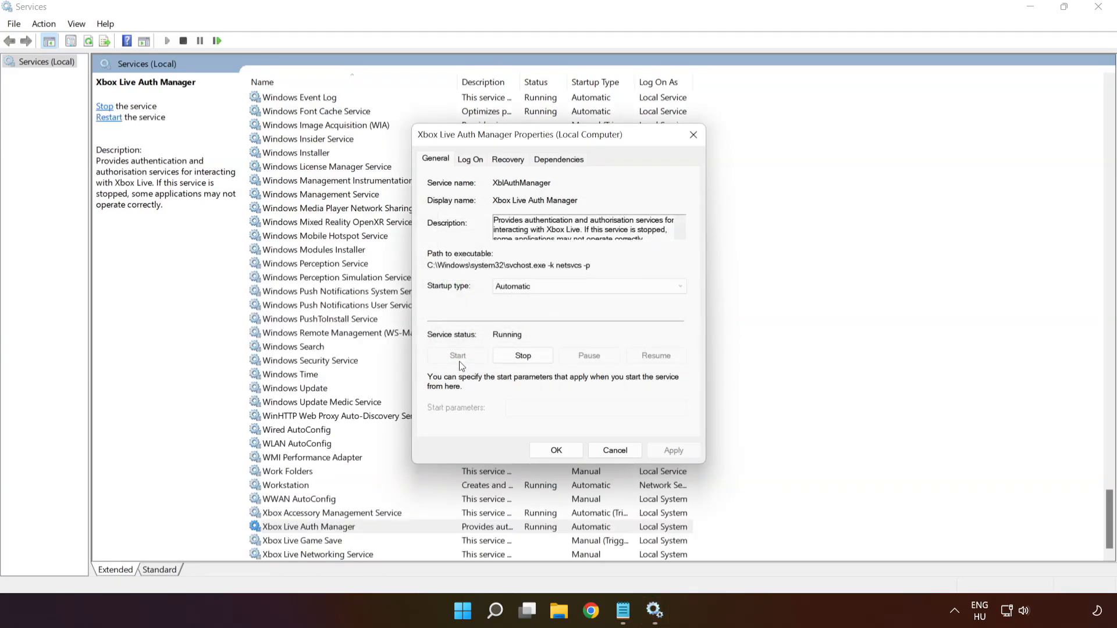
pyautogui.click(555, 451)
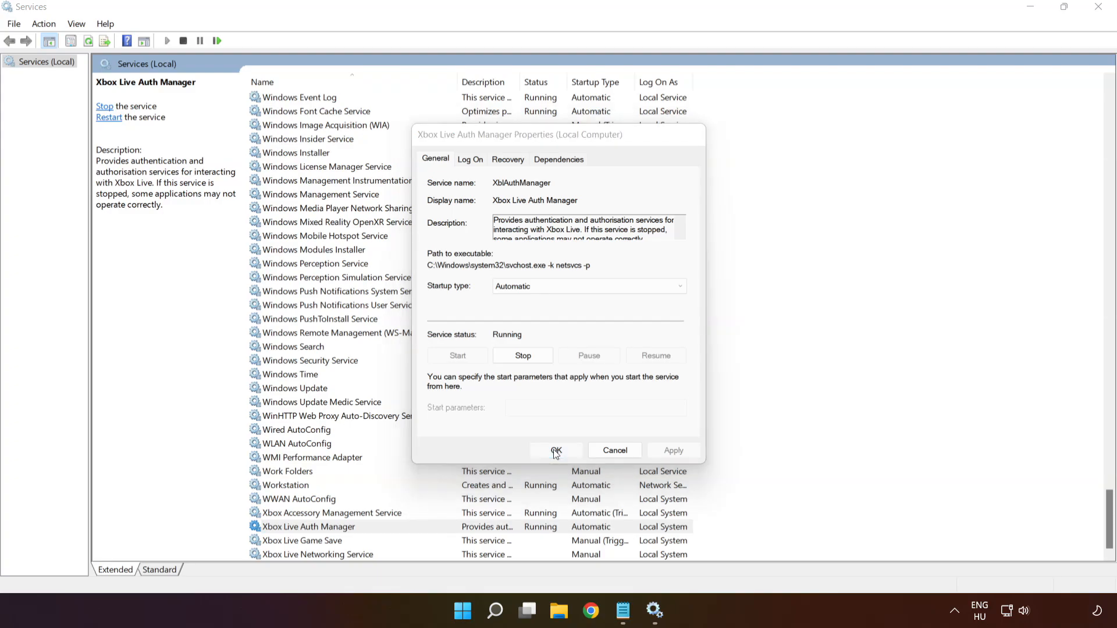
# - Set the Xbox Live Game Save service's startup type to Automatic, start it, and save its properties
pyautogui.click(323, 541)
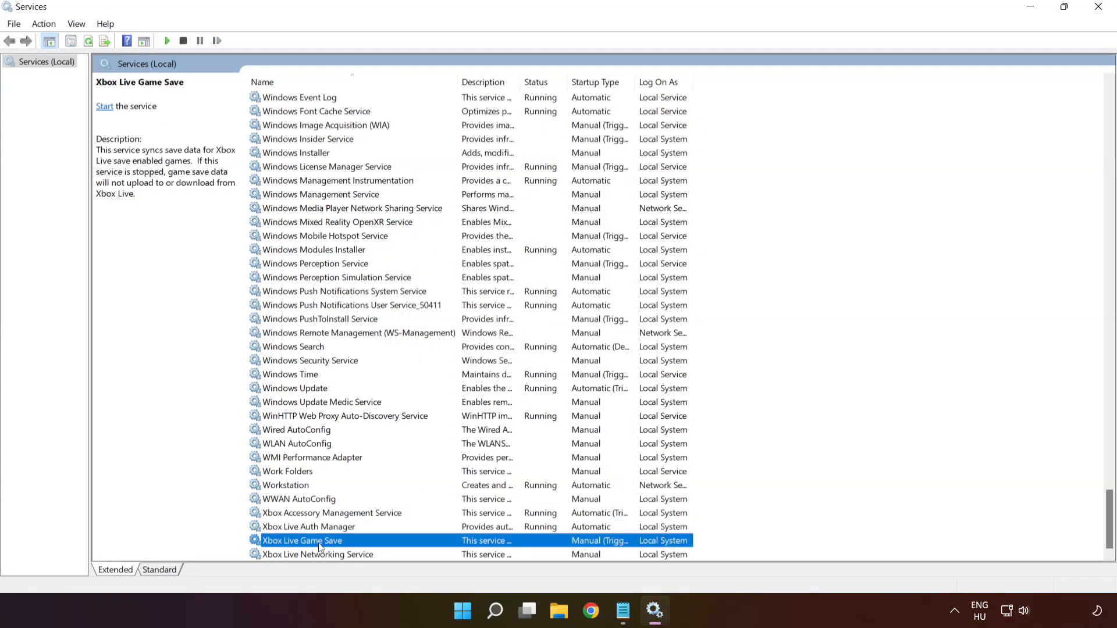
pyautogui.rightClick(379, 544)
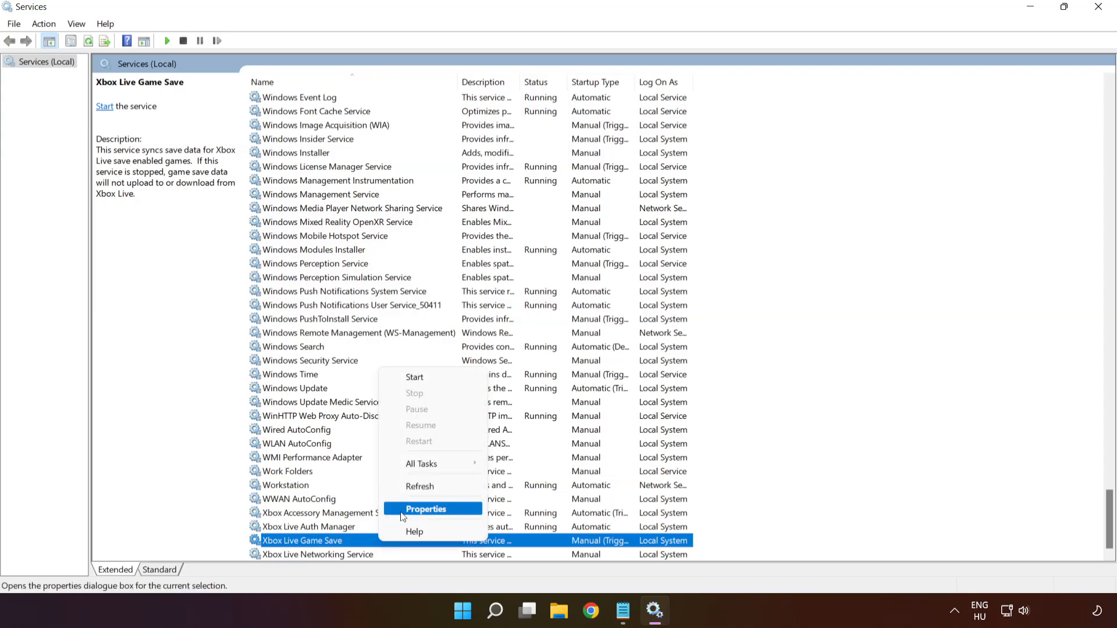
pyautogui.click(418, 512)
pyautogui.click(522, 287)
pyautogui.click(522, 310)
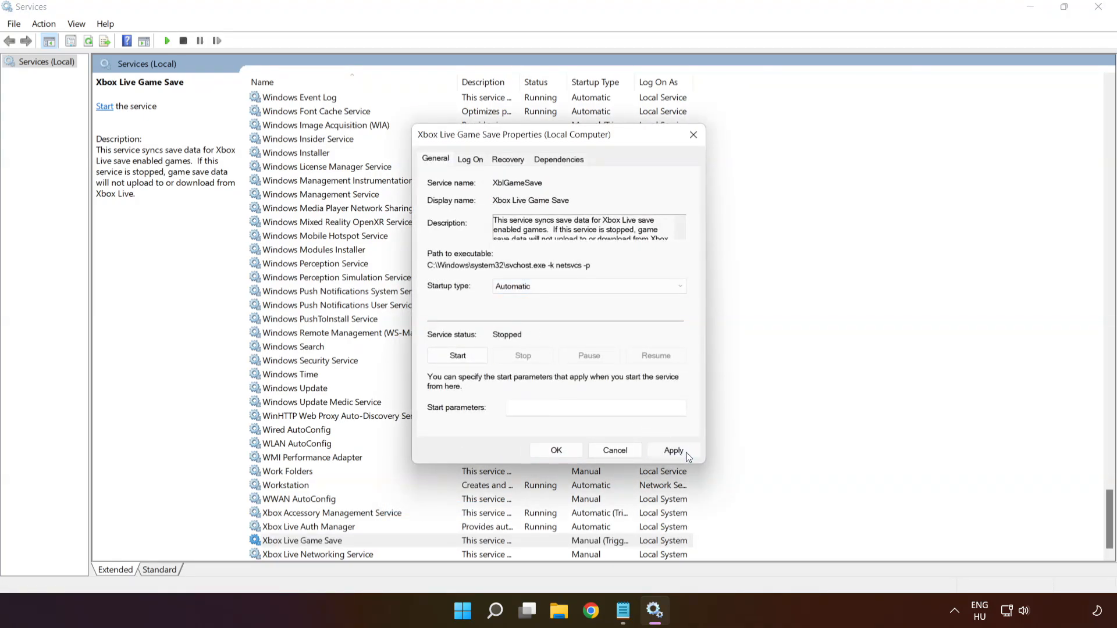
pyautogui.click(673, 450)
pyautogui.click(467, 357)
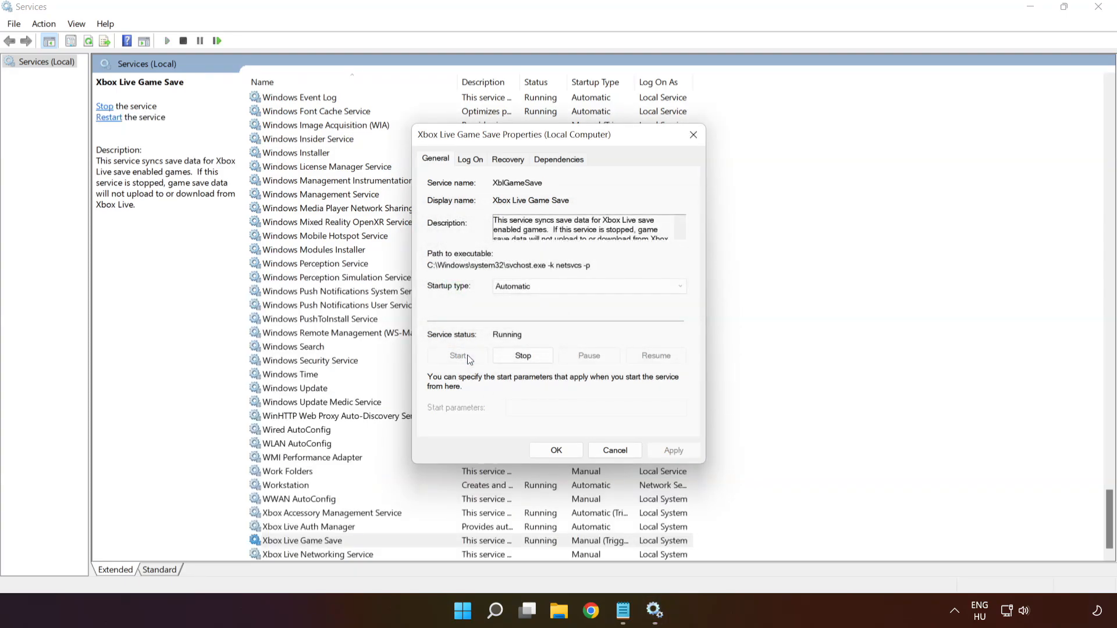
pyautogui.click(556, 452)
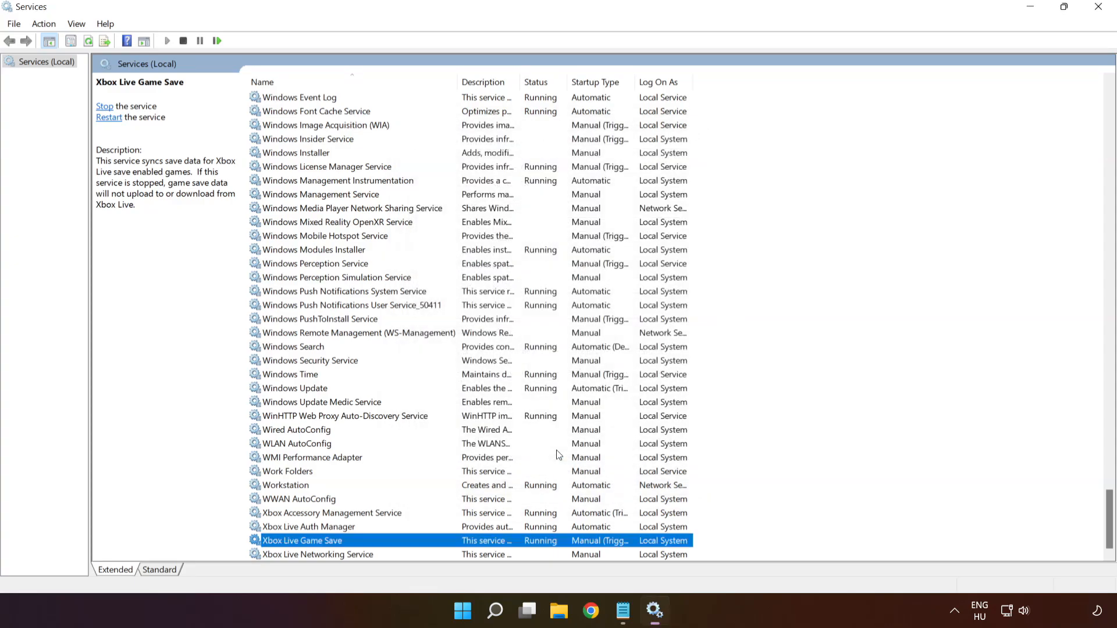
# - Set the Xbox Live Networking Service's startup type to Automatic, start the service, and save its properties
pyautogui.click(413, 554)
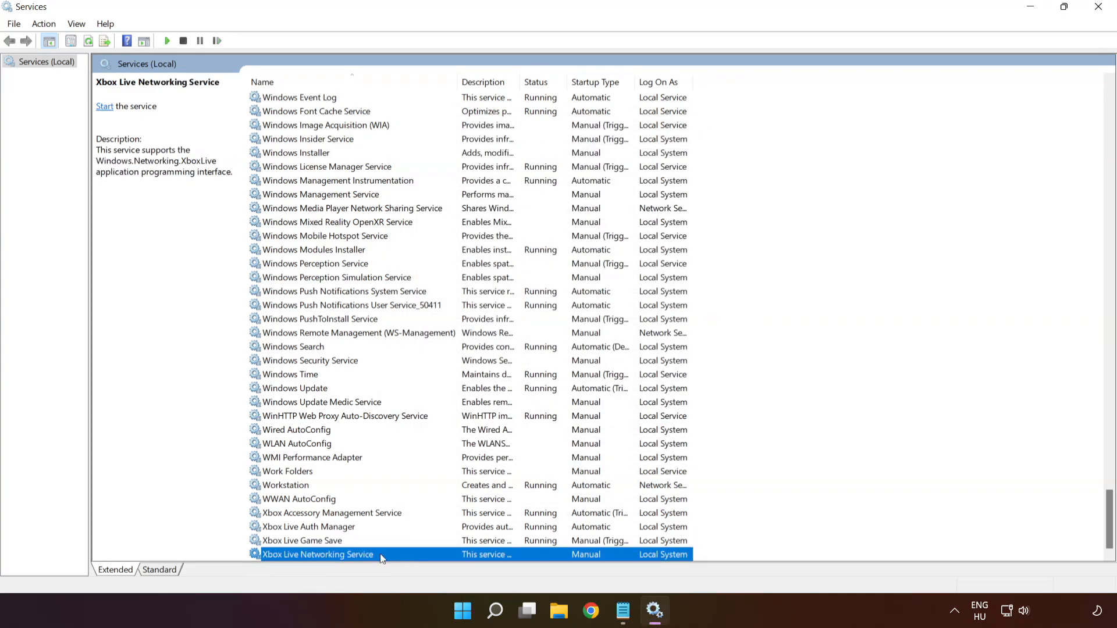
pyautogui.rightClick(402, 560)
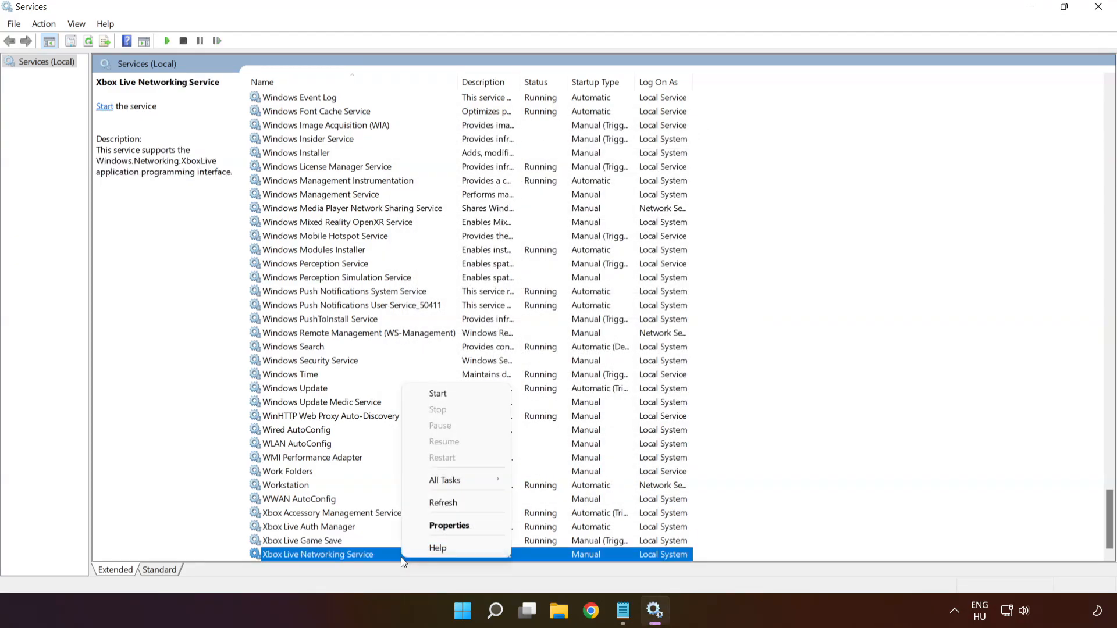
pyautogui.click(455, 526)
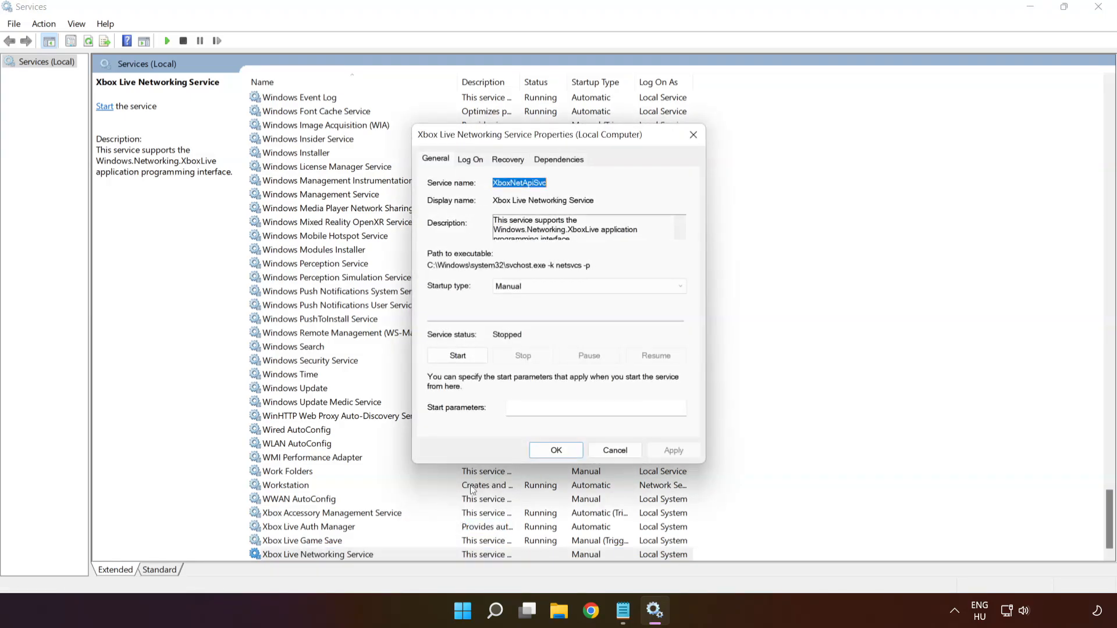
pyautogui.click(536, 285)
pyautogui.click(564, 306)
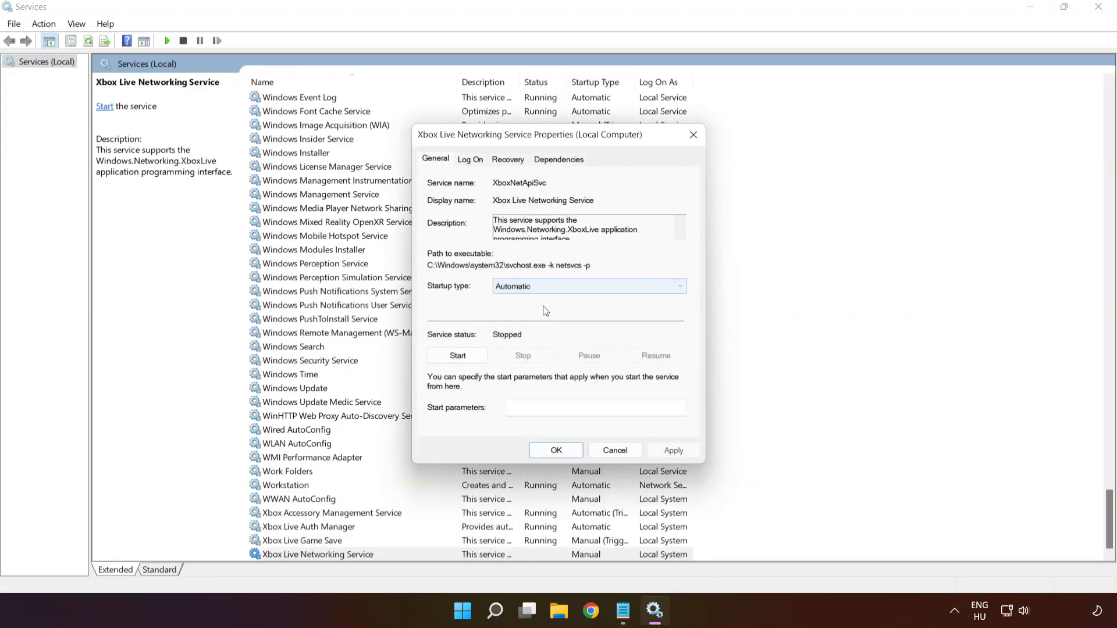
pyautogui.click(678, 451)
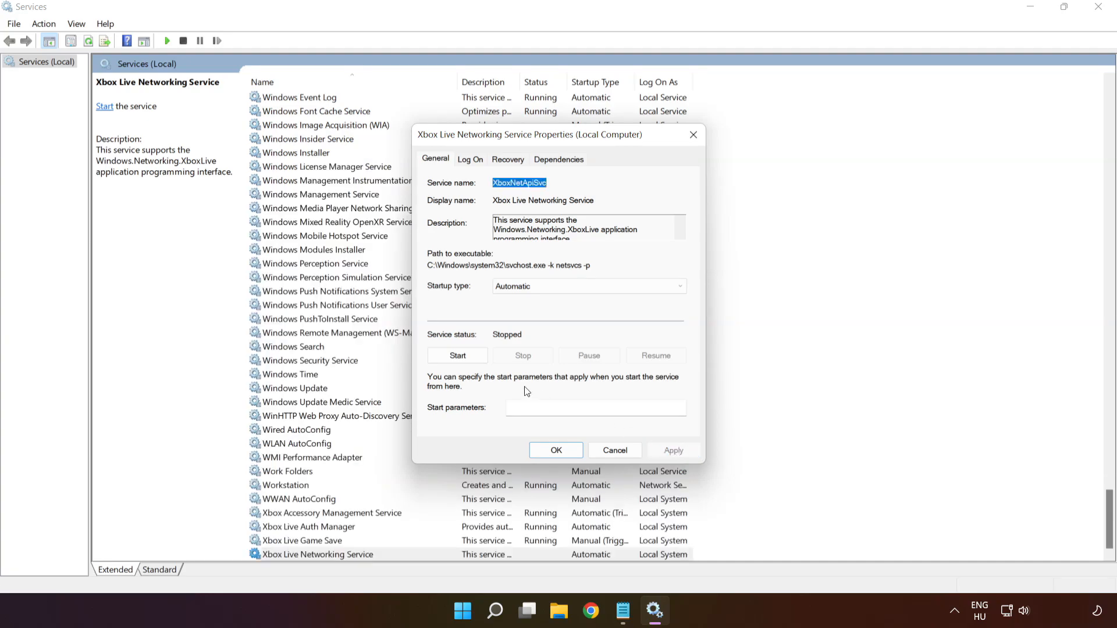
pyautogui.click(458, 358)
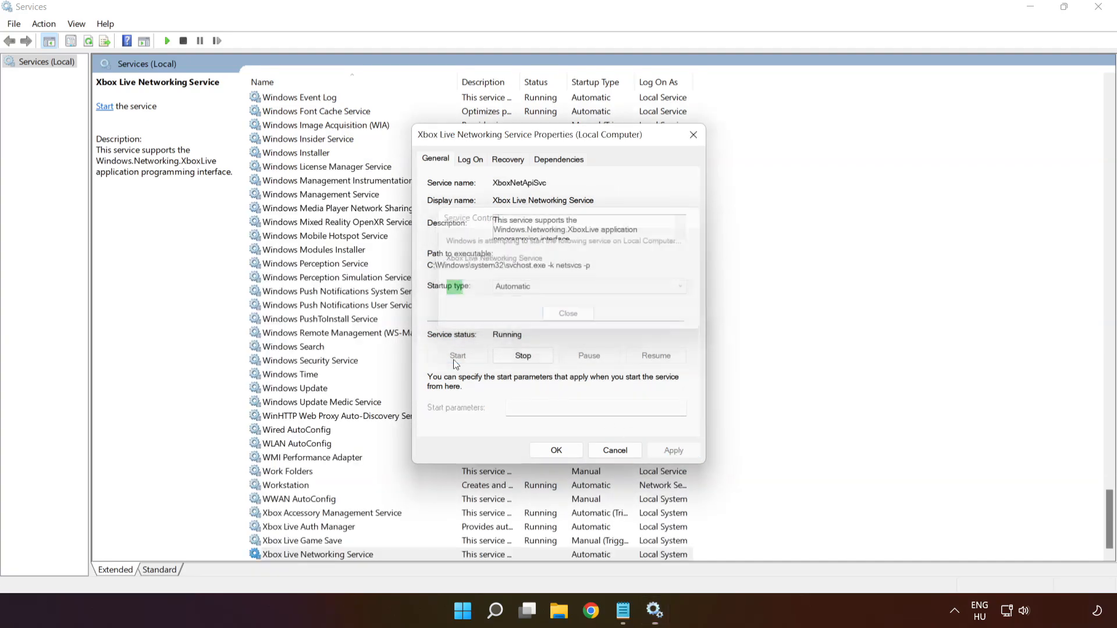
pyautogui.click(545, 452)
# - Set the Microsoft Store Install Service's startup type to Automatic and save its properties
pyautogui.press('m')
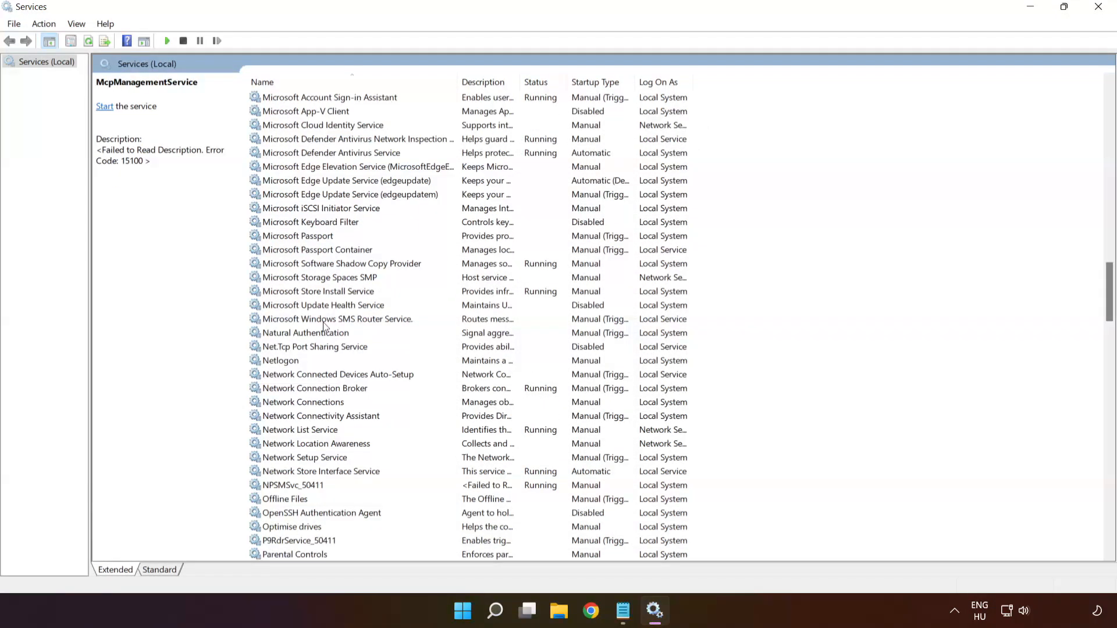
pyautogui.click(335, 293)
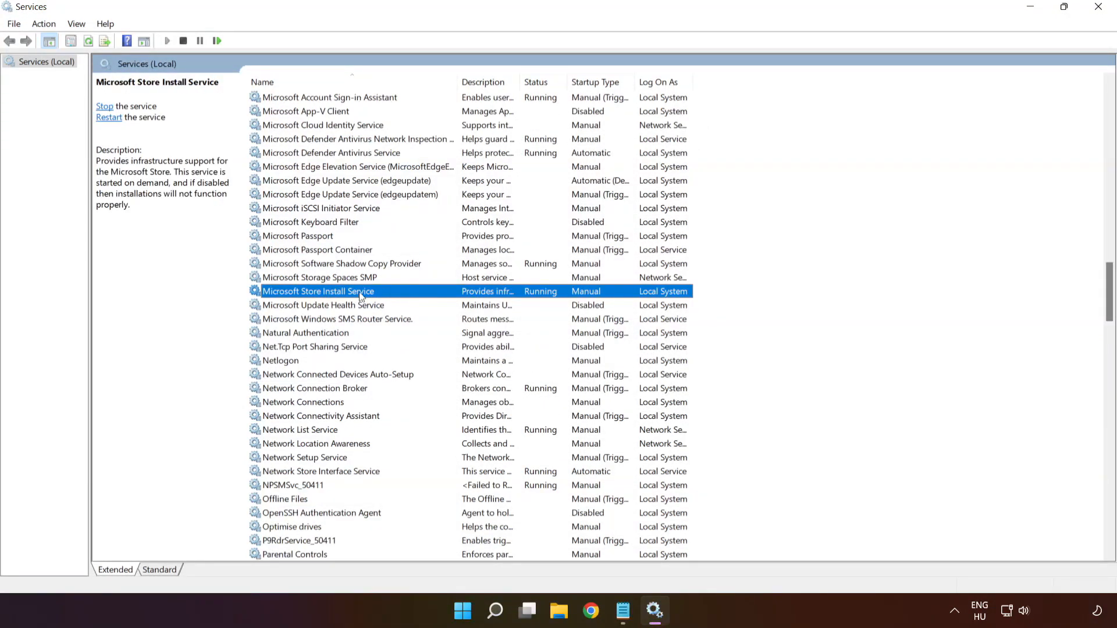
pyautogui.rightClick(427, 291)
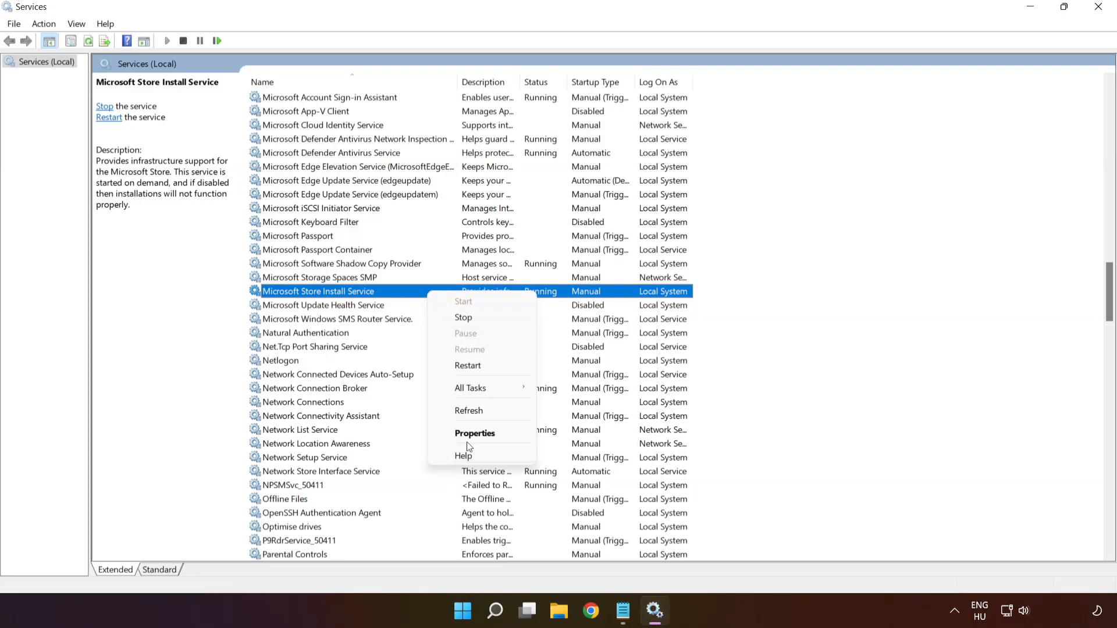
pyautogui.click(493, 436)
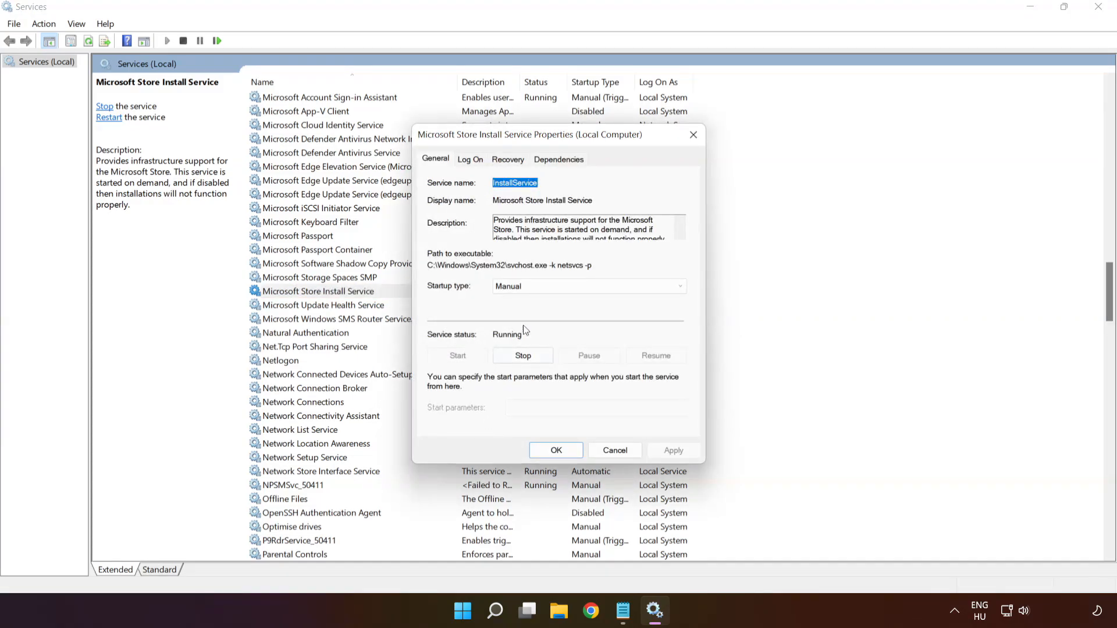
pyautogui.click(542, 286)
pyautogui.click(541, 308)
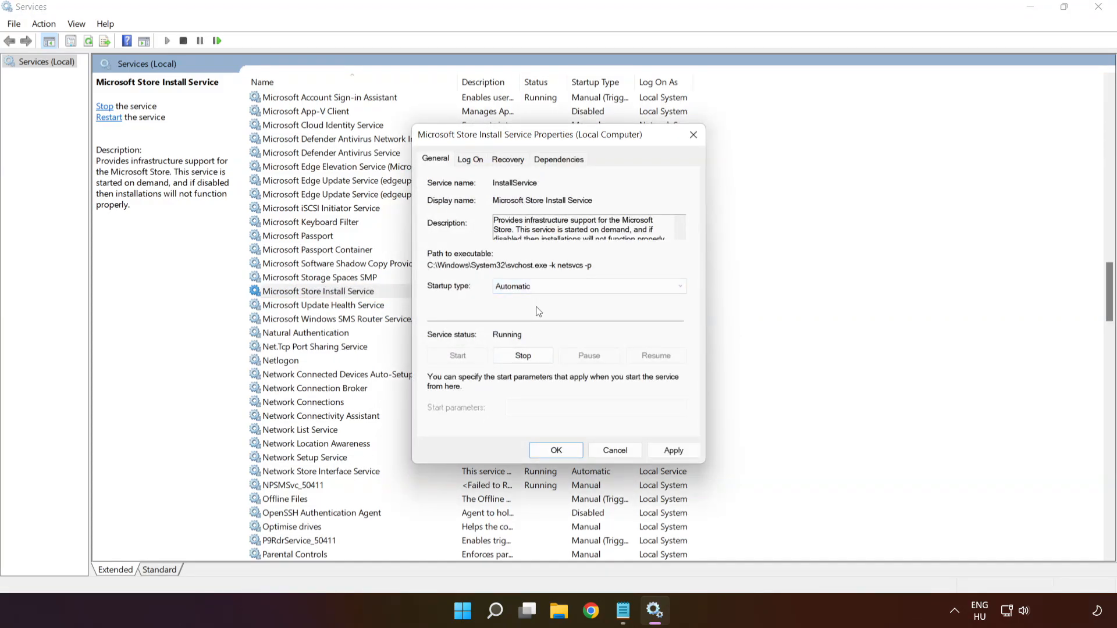
pyautogui.click(667, 451)
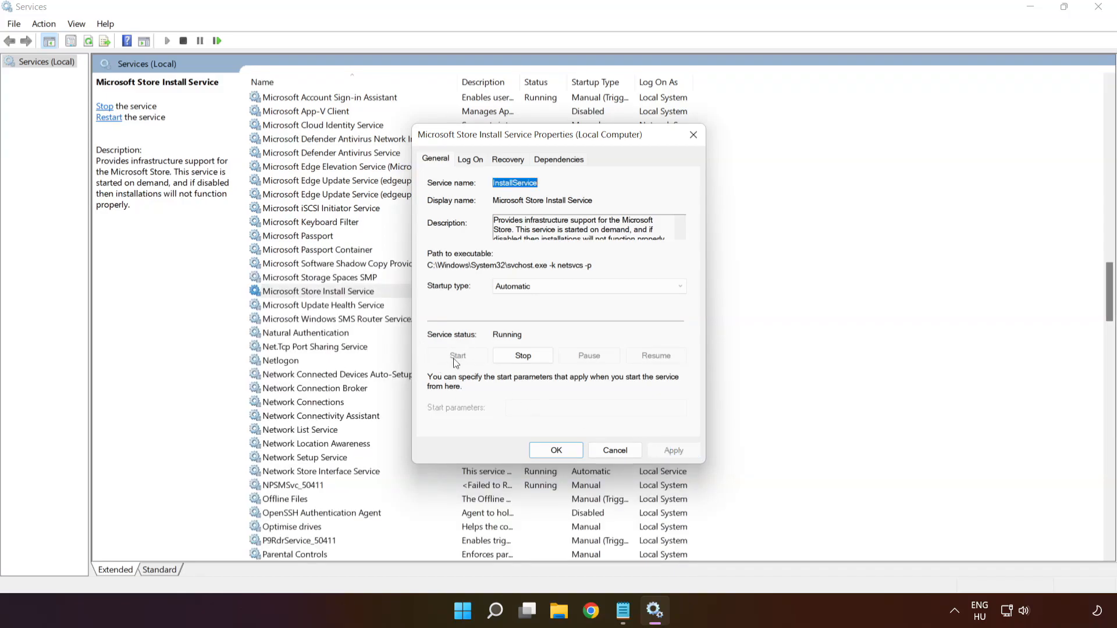
pyautogui.click(556, 451)
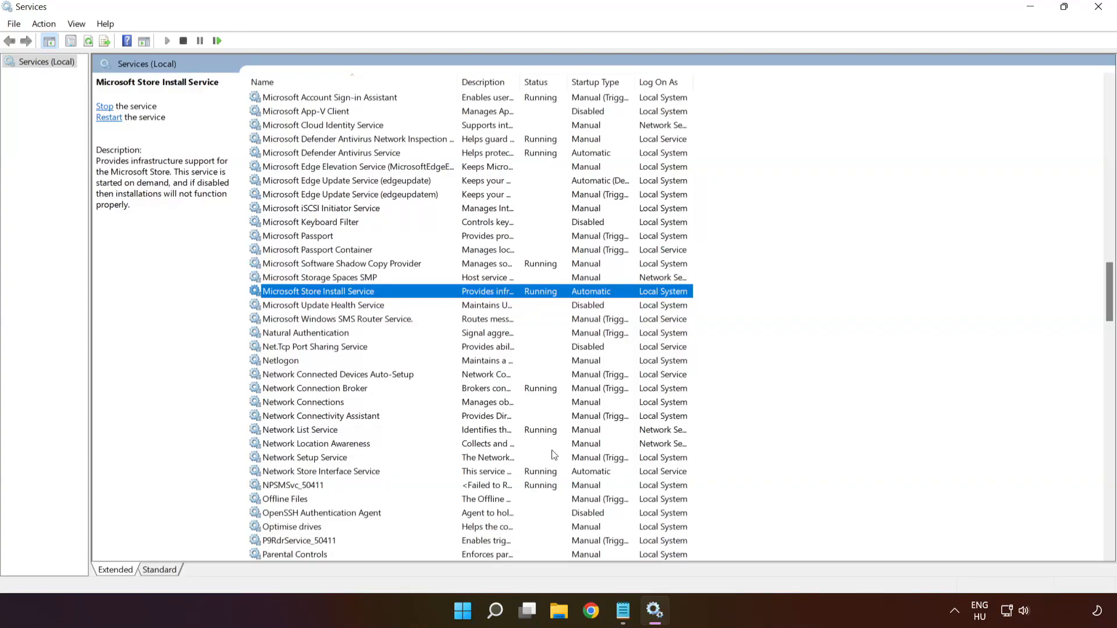
# - Set the Background Intelligent Transfer Service's startup type to Automatic and save its properties
pyautogui.press('Home')
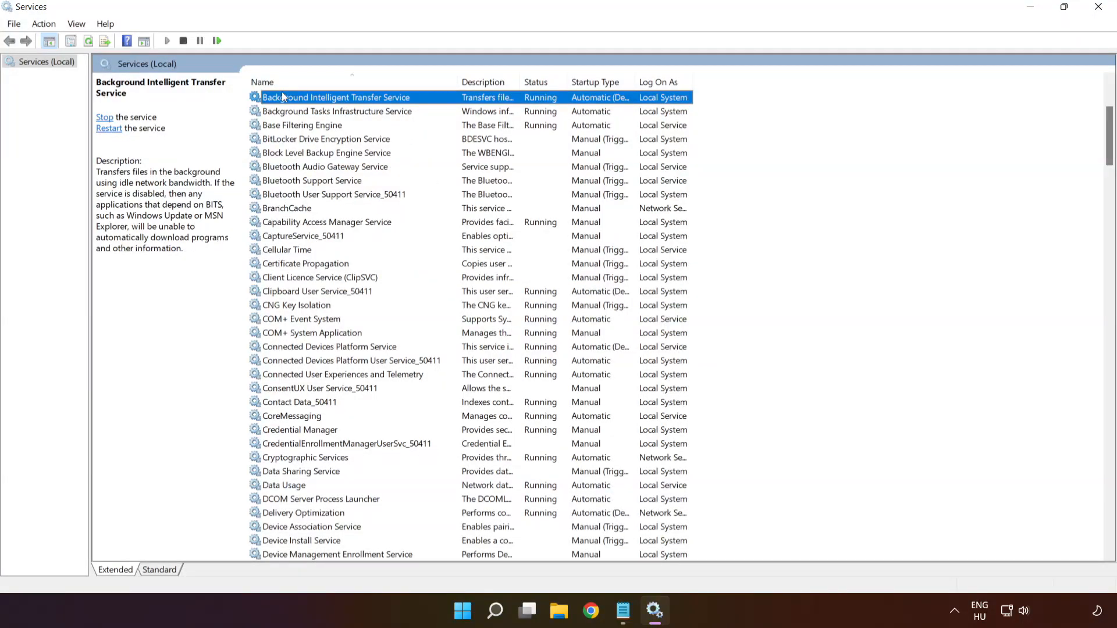
pyautogui.scroll(2, 357, 112)
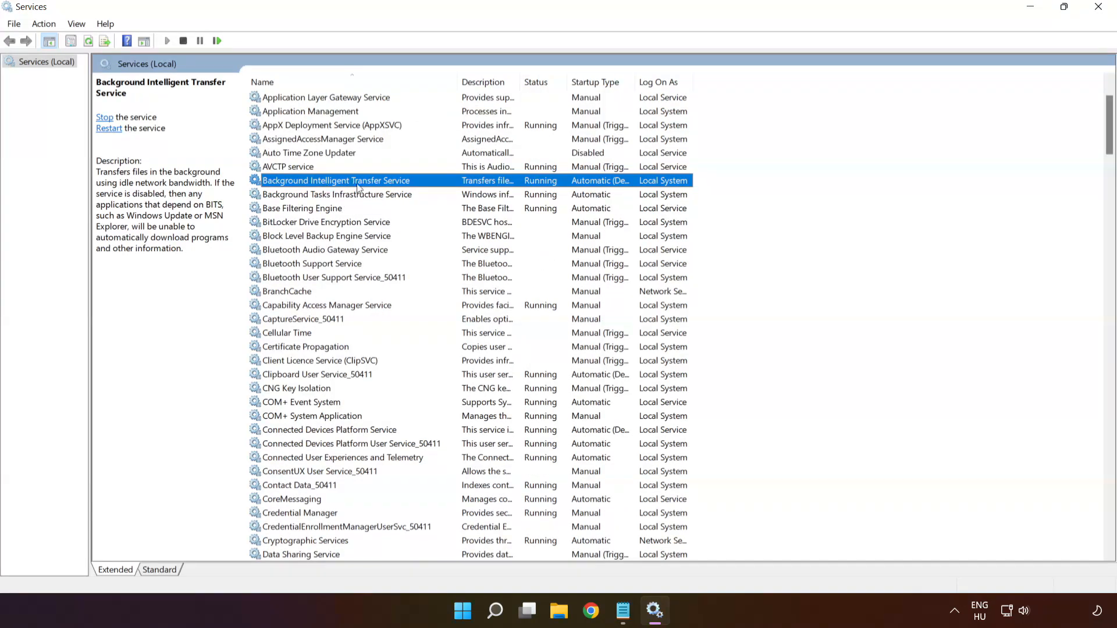
pyautogui.rightClick(441, 183)
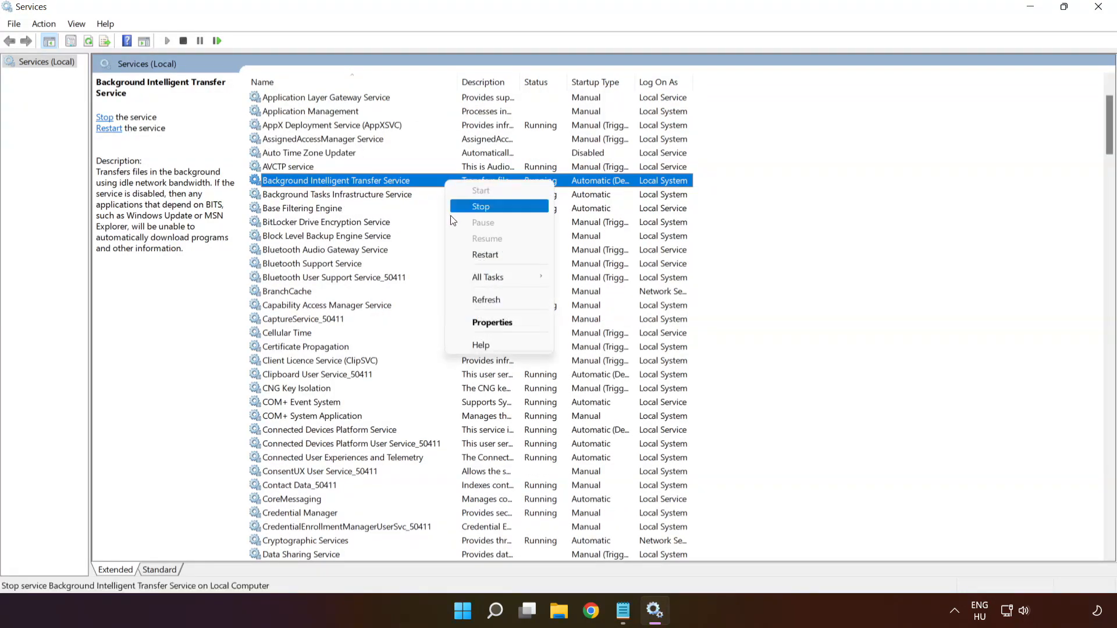
pyautogui.click(508, 325)
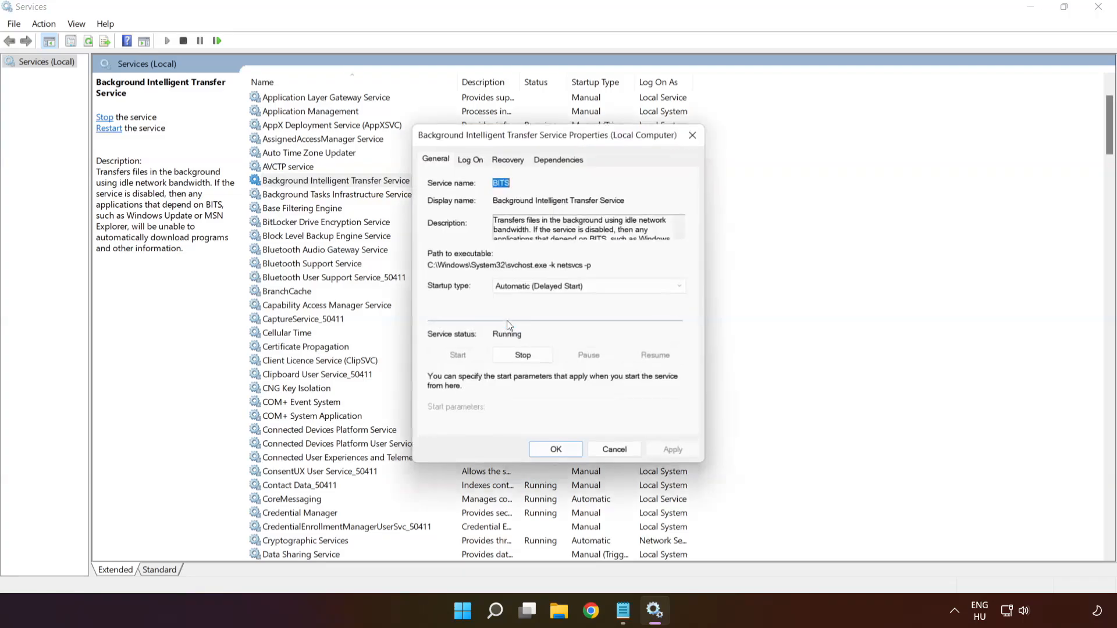
pyautogui.click(522, 287)
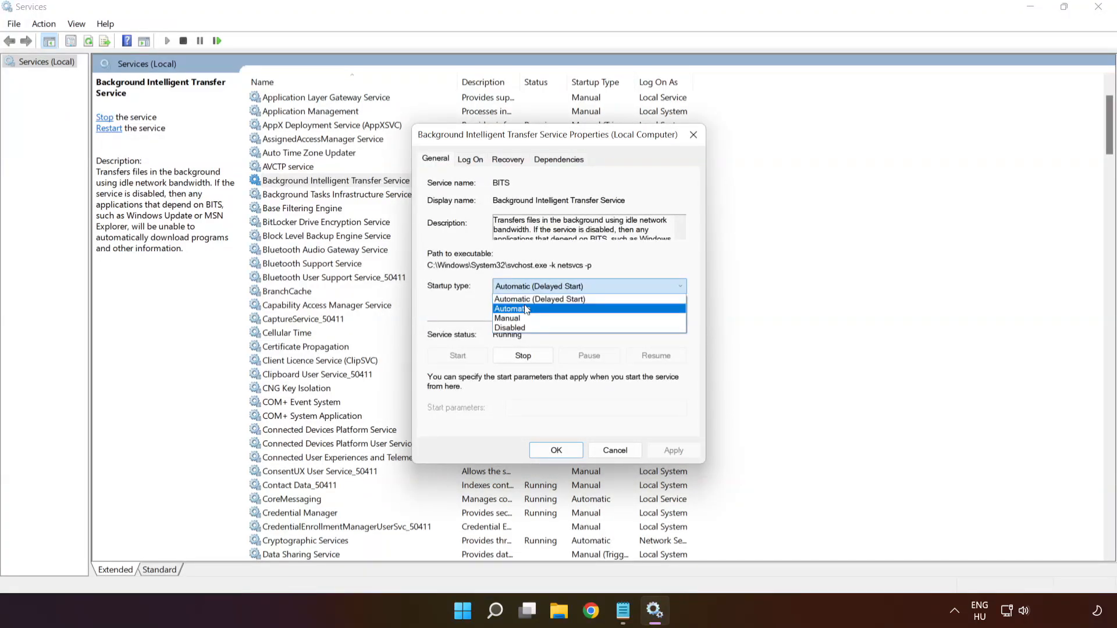
pyautogui.click(528, 309)
pyautogui.click(678, 450)
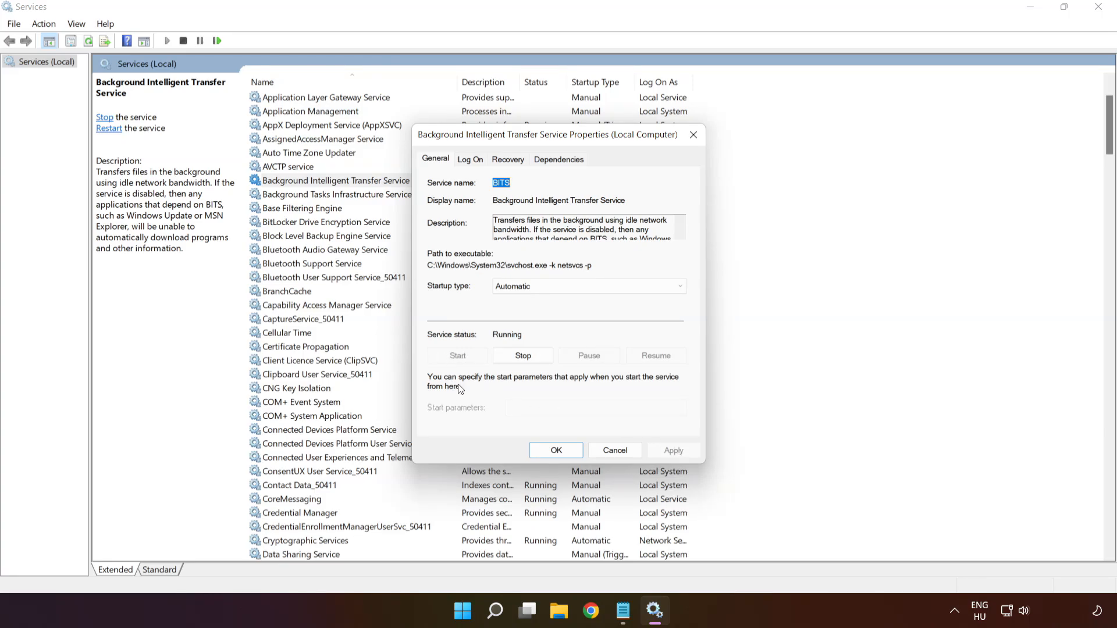
pyautogui.click(558, 450)
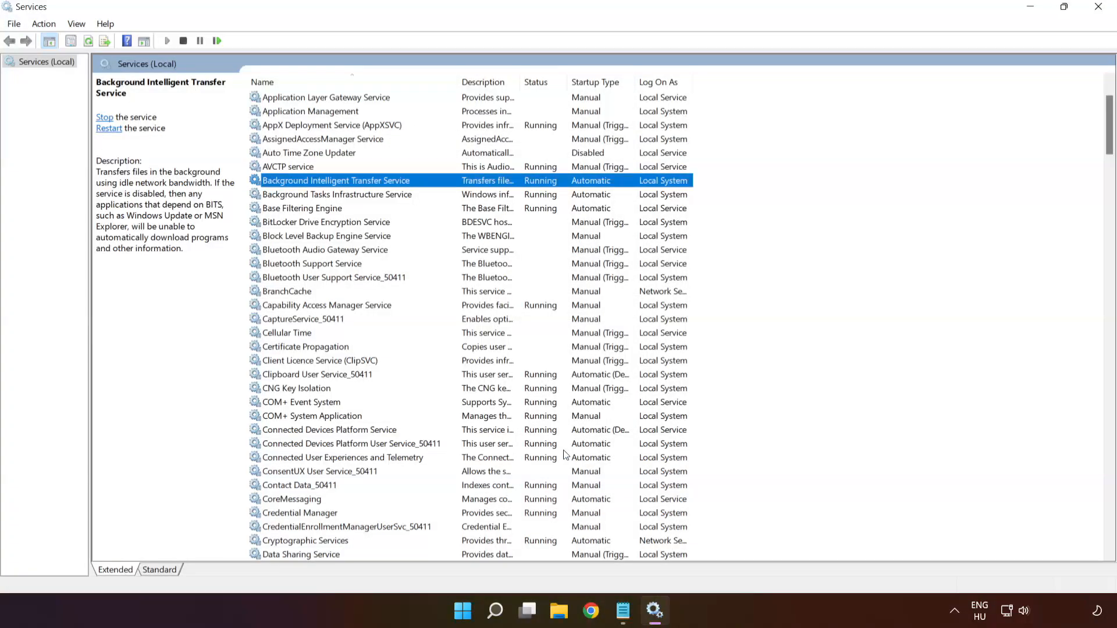
# - Close the Services window and restart the computer
pyautogui.click(1097, 7)
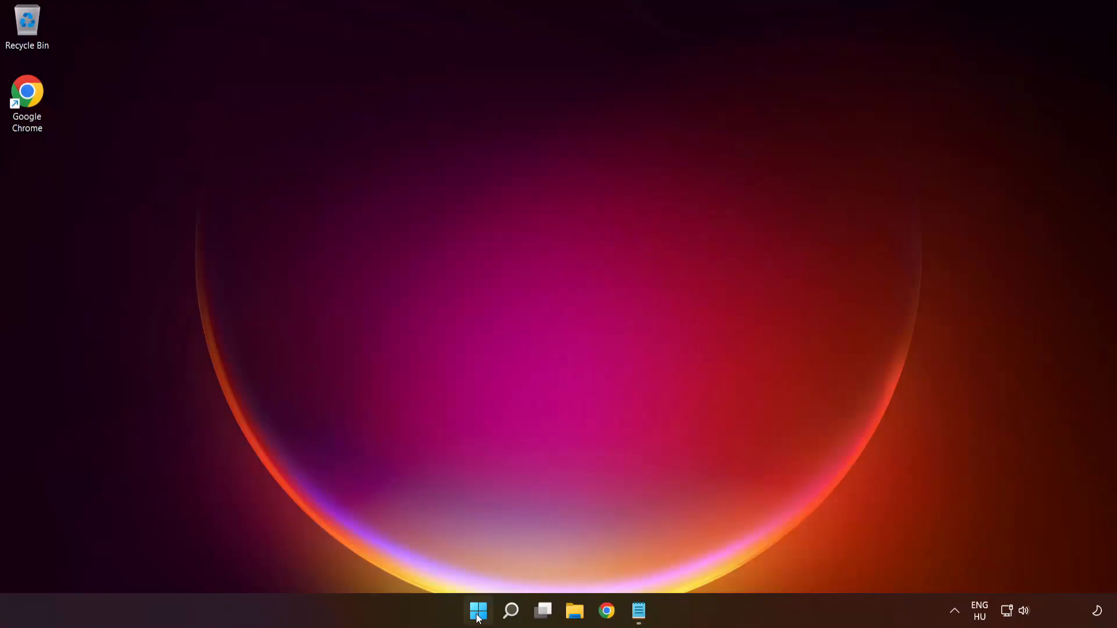
pyautogui.click(478, 617)
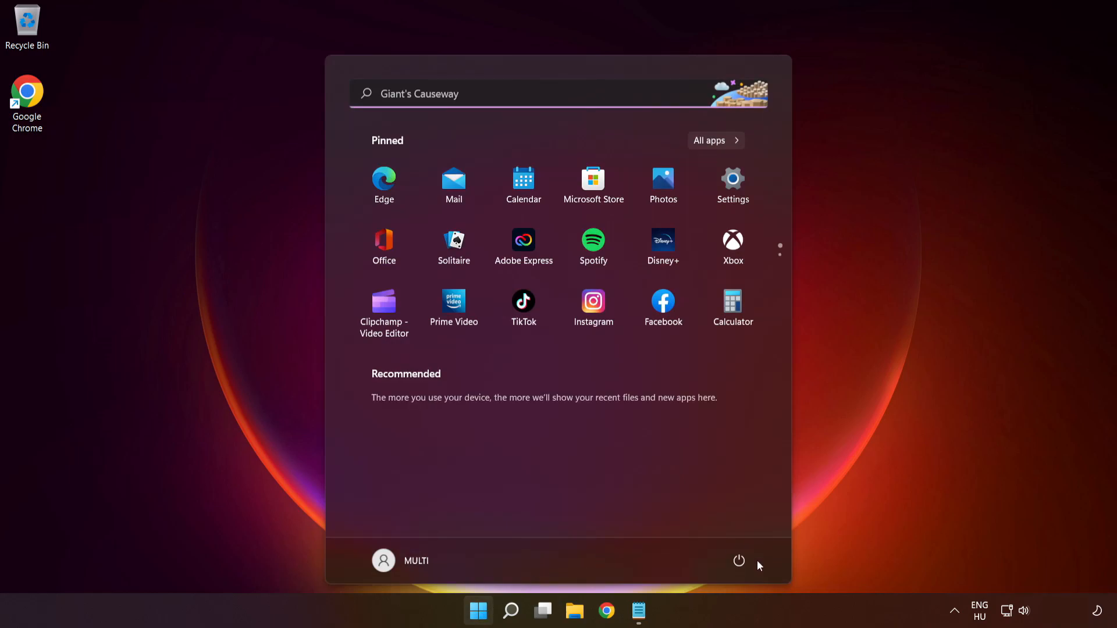
pyautogui.click(739, 561)
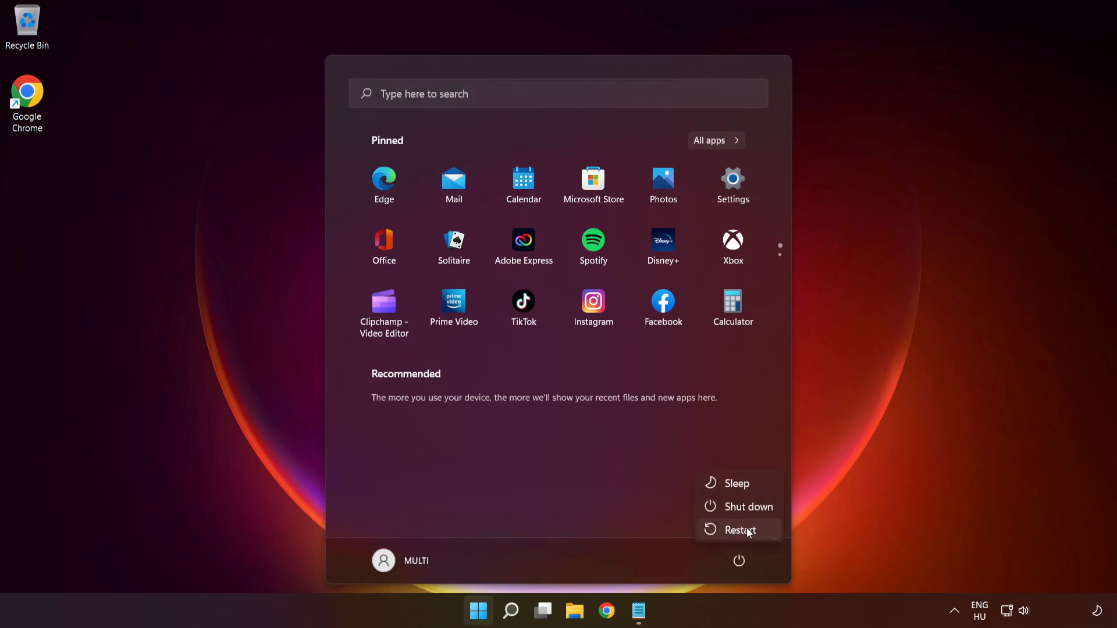
pyautogui.click(742, 534)
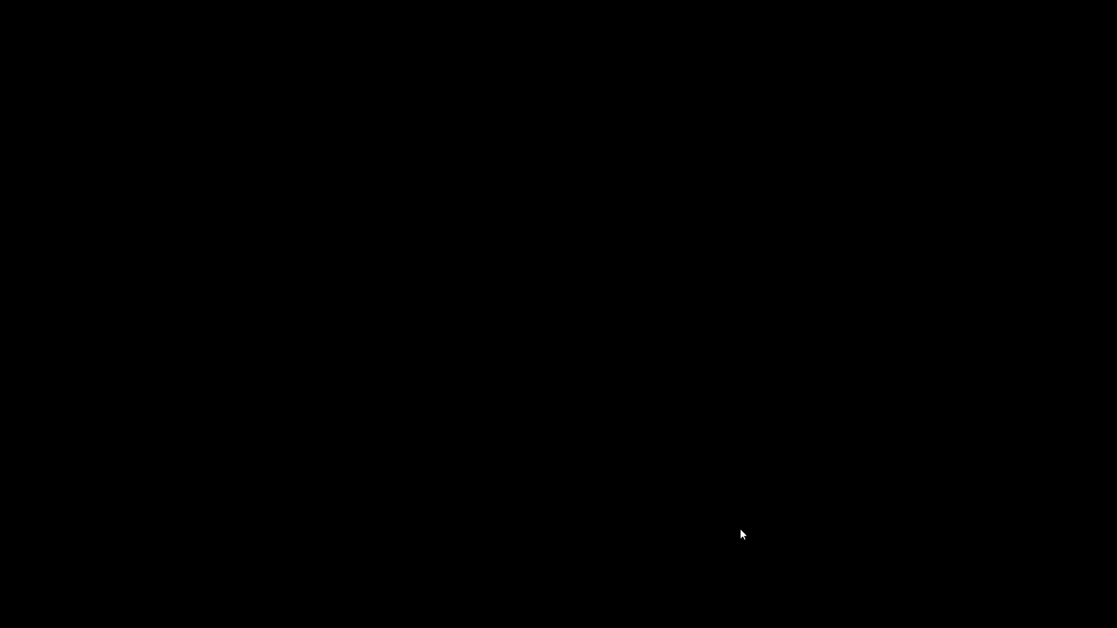